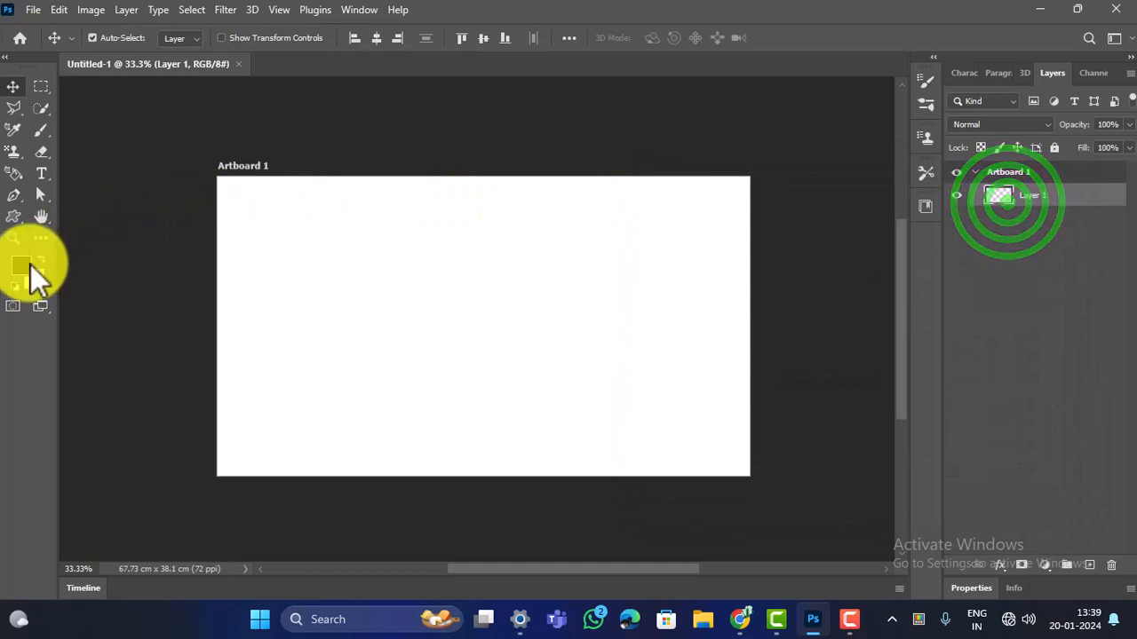
Swap the foreground and background colours to white and black, and fill Layer 1 with the black background colour
{"action": "left_click", "coordinate": [44, 257]}
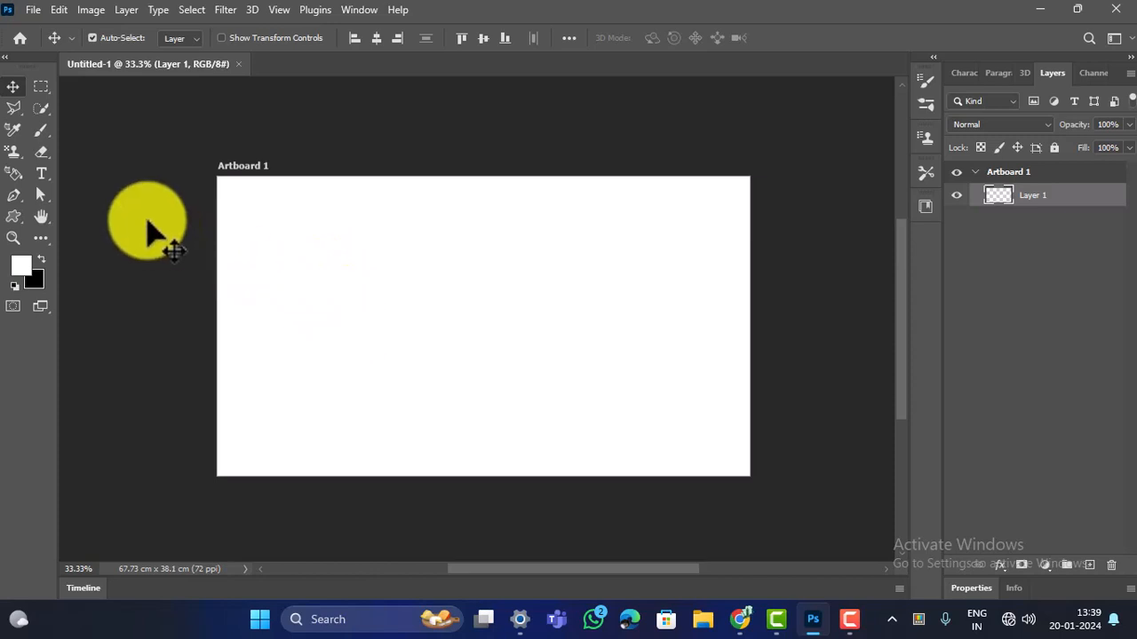
{"action": "left_click", "coordinate": [49, 173]}
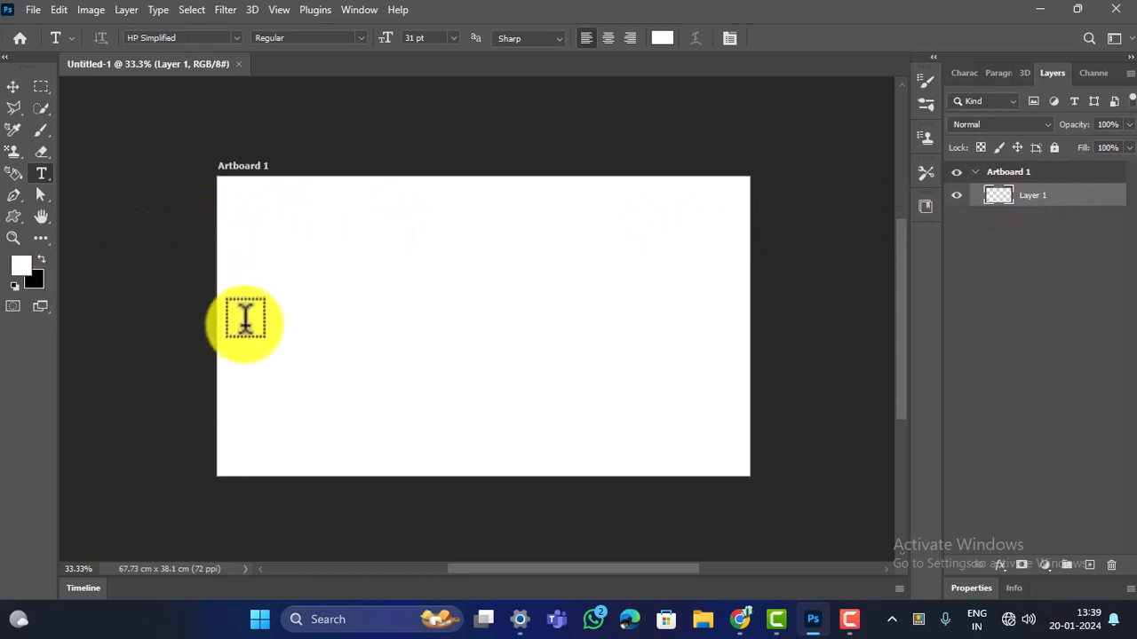
{"action": "key", "text": "ctrl+BackSpace"}
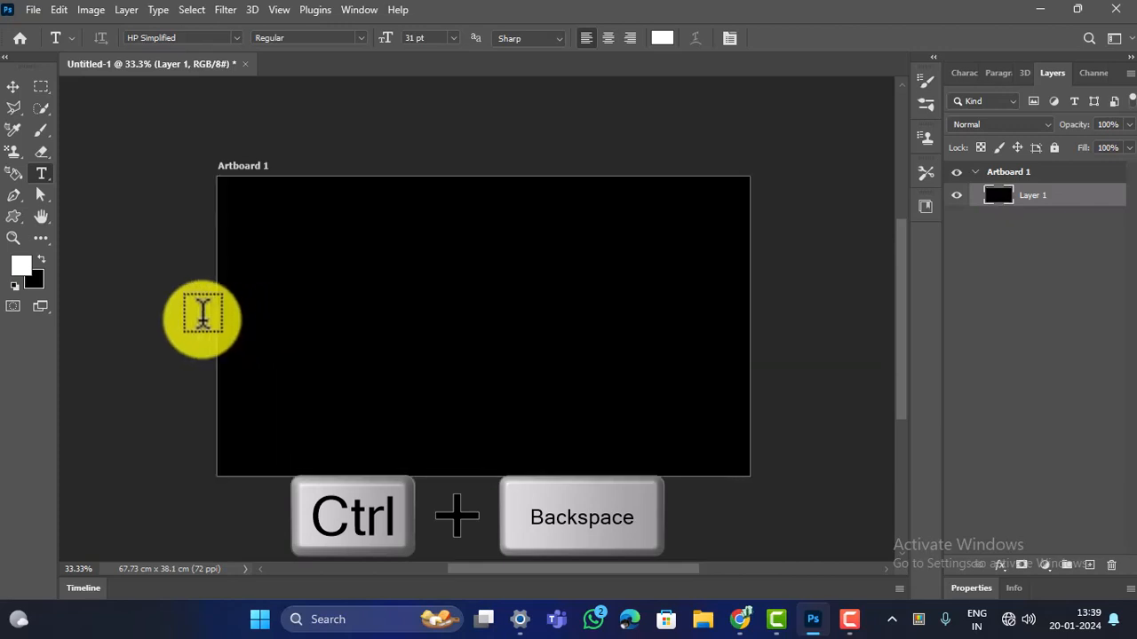
Add a white text layer reading FIRE in the lower part of the artboard and set its size to 425 pt
{"action": "left_click", "coordinate": [470, 406]}
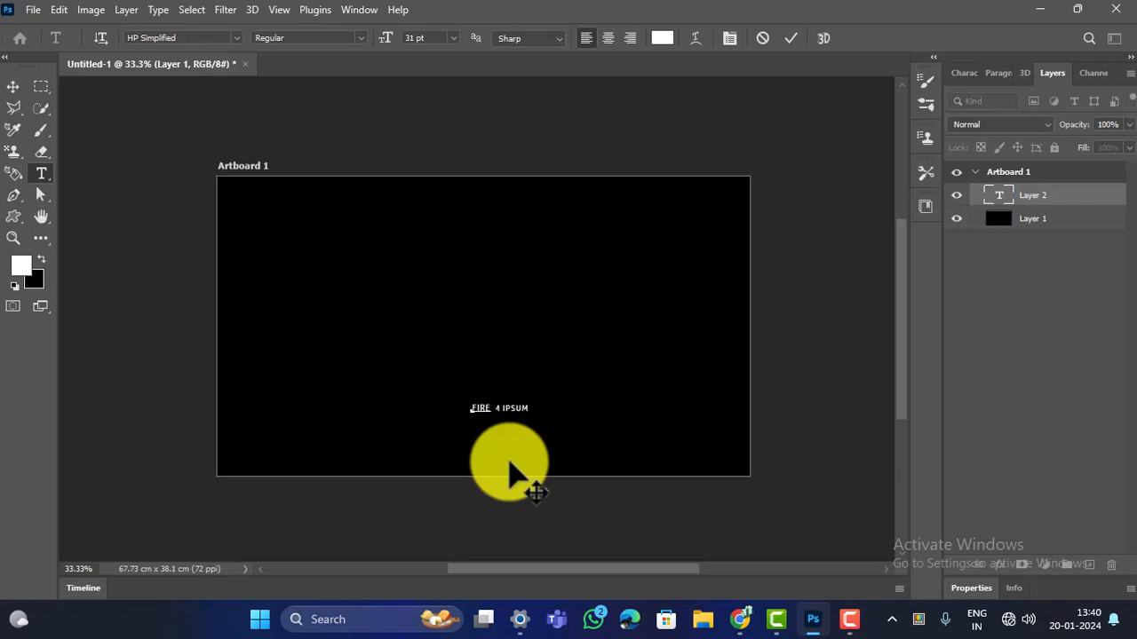
{"action": "left_click", "coordinate": [490, 408]}
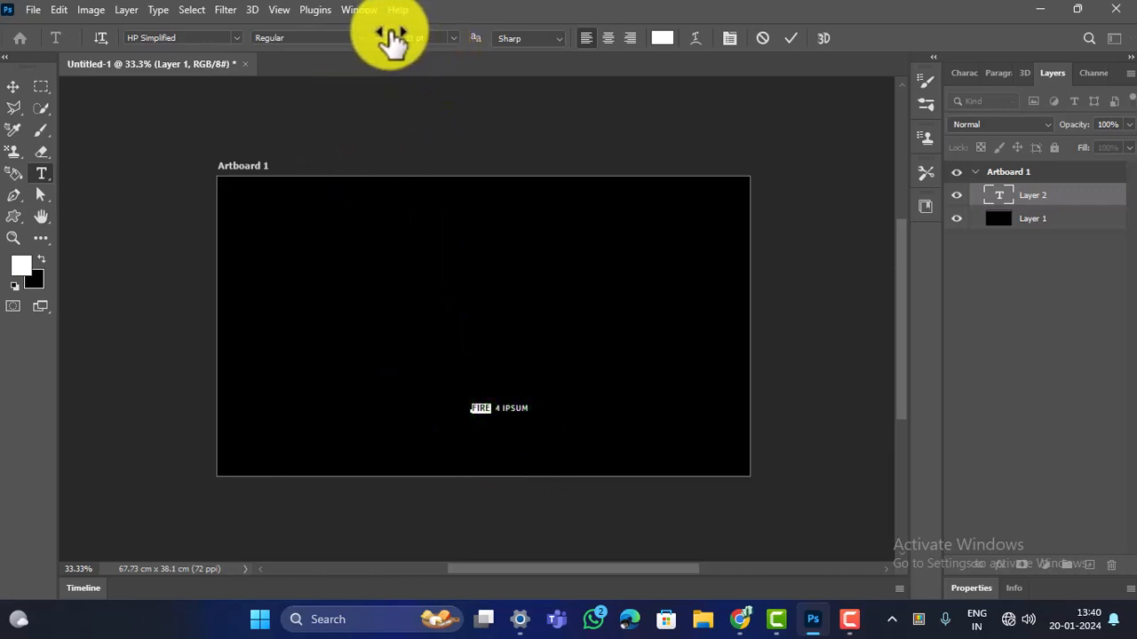
{"action": "left_click_drag", "start_coordinate": [391, 38], "coordinate": [718, 79]}
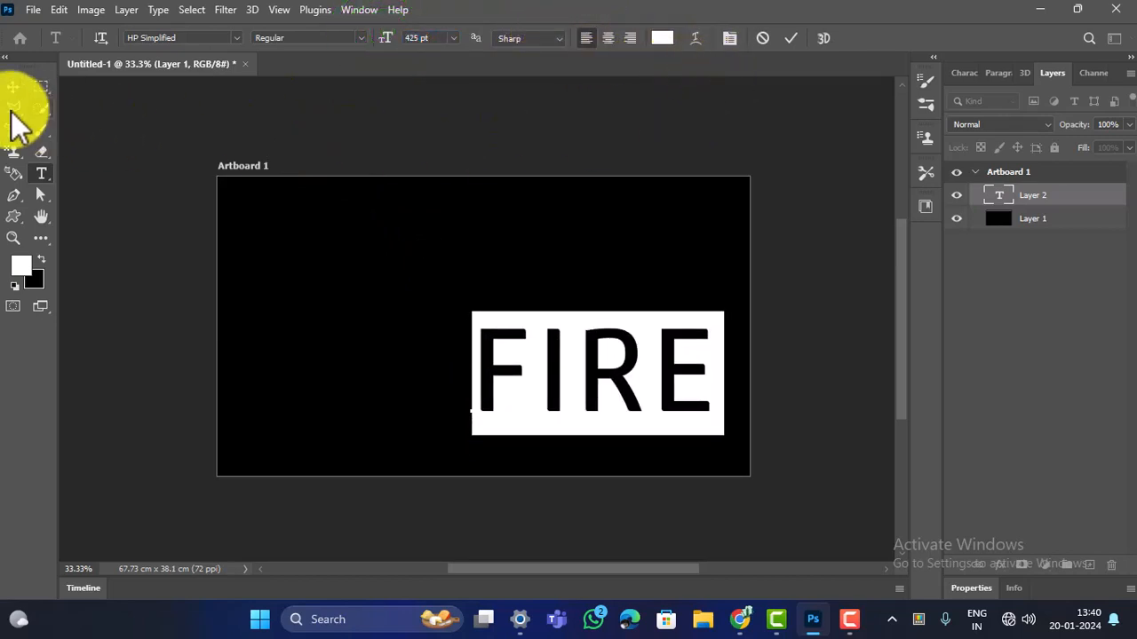
Change the FIRE text's font to Mistral and make it faux bold
{"action": "left_click", "coordinate": [185, 40]}
{"action": "scroll", "coordinate": [187, 41], "scroll_direction": "down", "scroll_amount": 1}
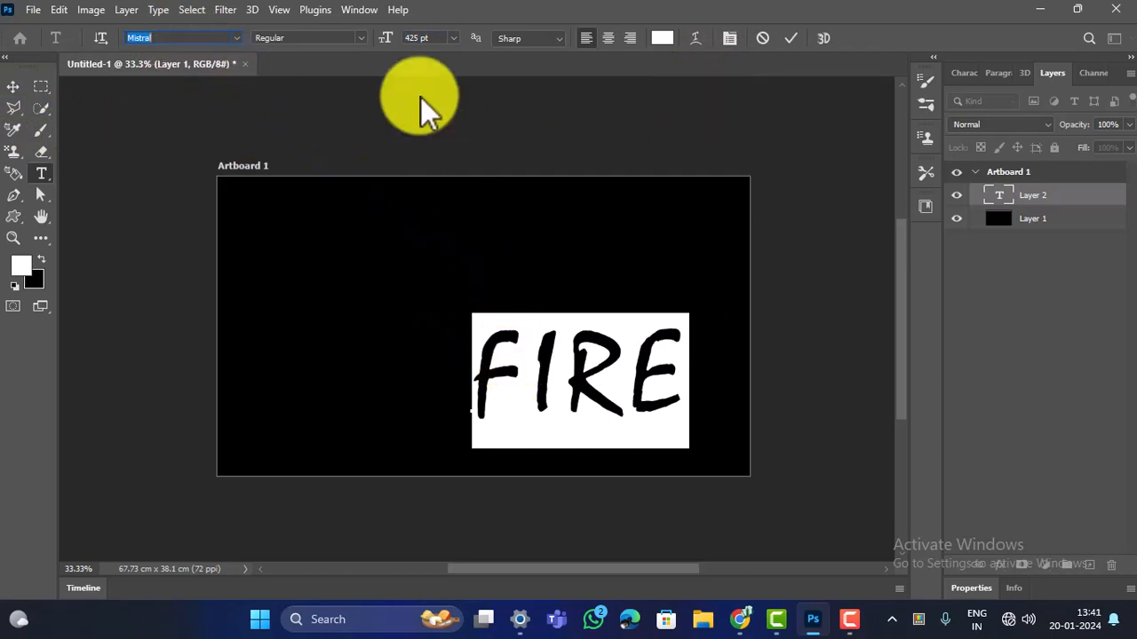
{"action": "left_click", "coordinate": [724, 36]}
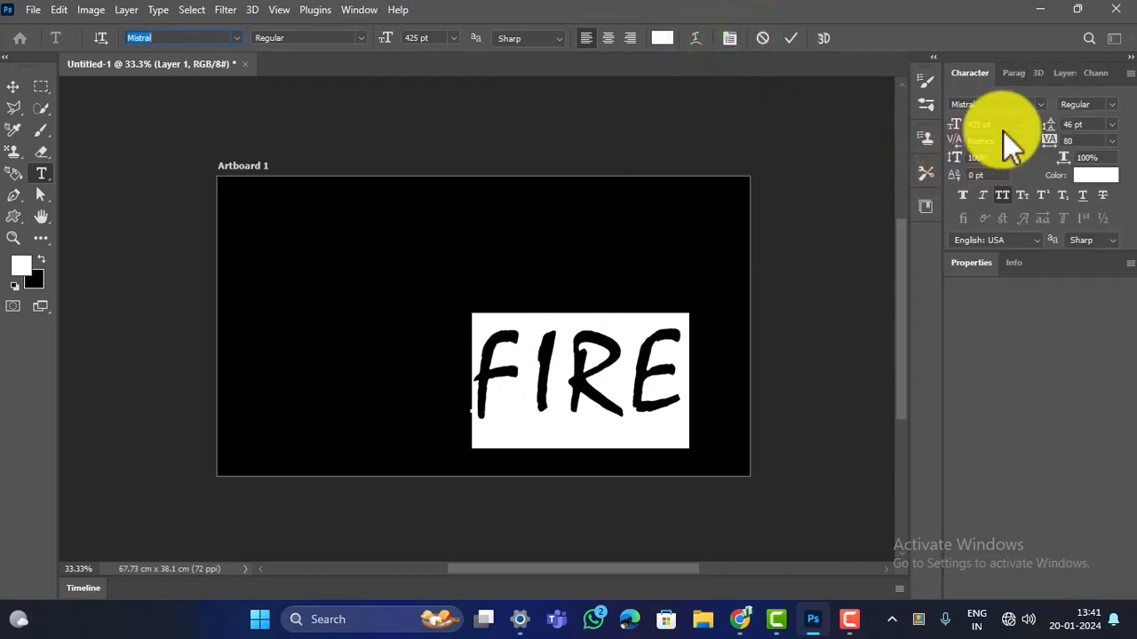
{"action": "left_click", "coordinate": [963, 196]}
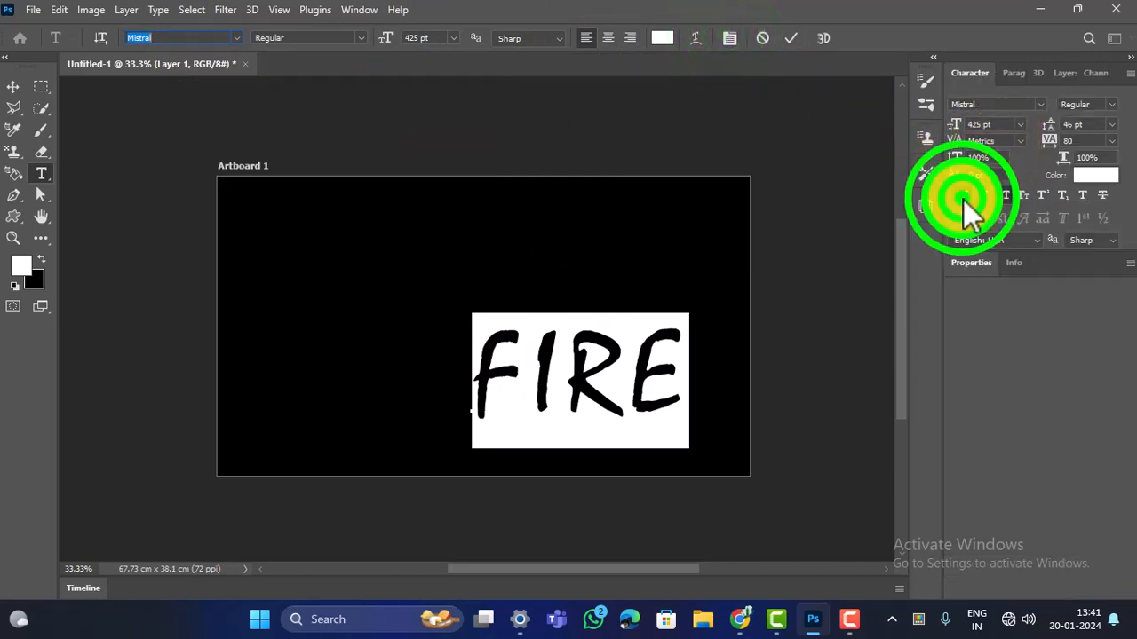
Commit the FIRE text and move it so it is horizontally centred in the lower half of the artboard
{"action": "left_click", "coordinate": [1059, 72]}
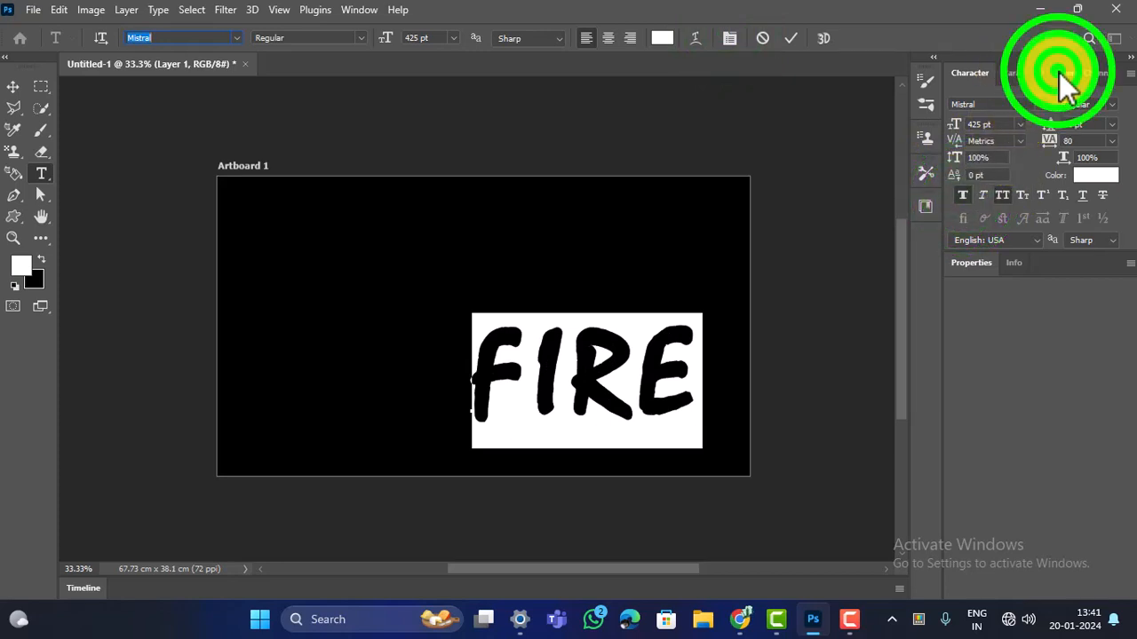
{"action": "left_click", "coordinate": [15, 89]}
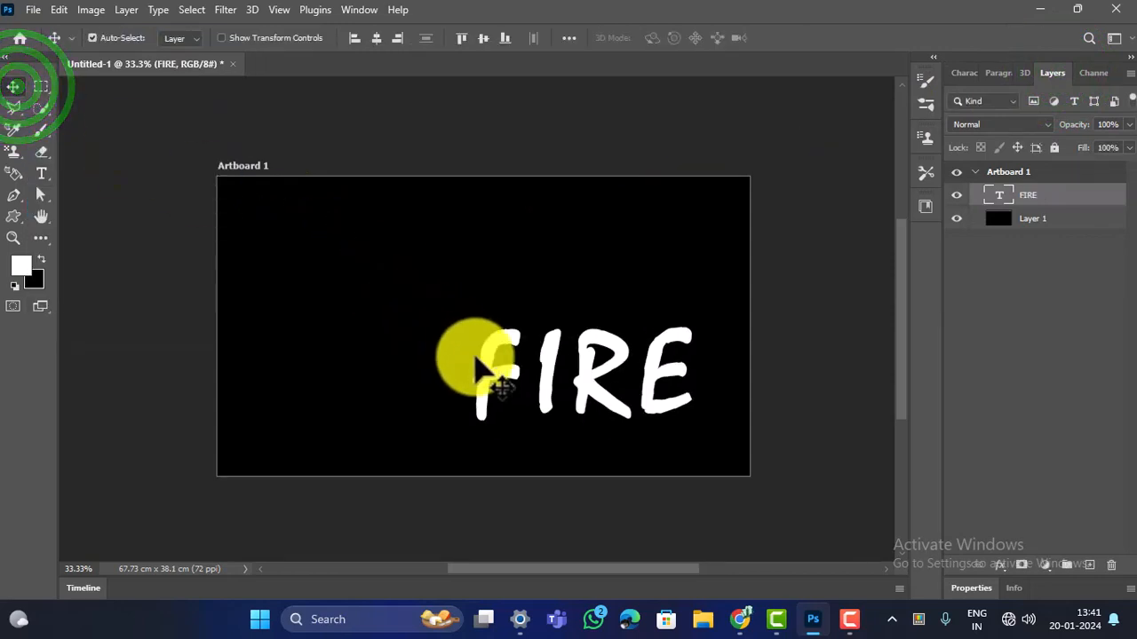
{"action": "left_click_drag", "start_coordinate": [482, 362], "coordinate": [450, 381]}
{"action": "left_click", "coordinate": [431, 377]}
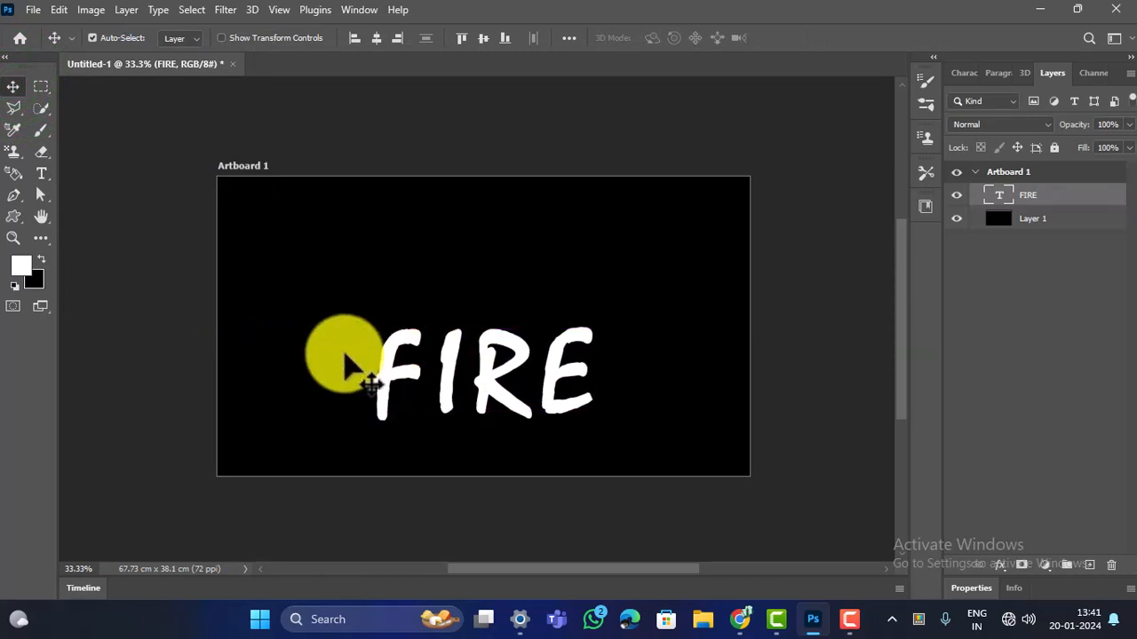
Convert the FIRE text layer to a smart object and apply a Gaussian Blur with a radius of 2.5 pixels
{"action": "left_click", "coordinate": [229, 11]}
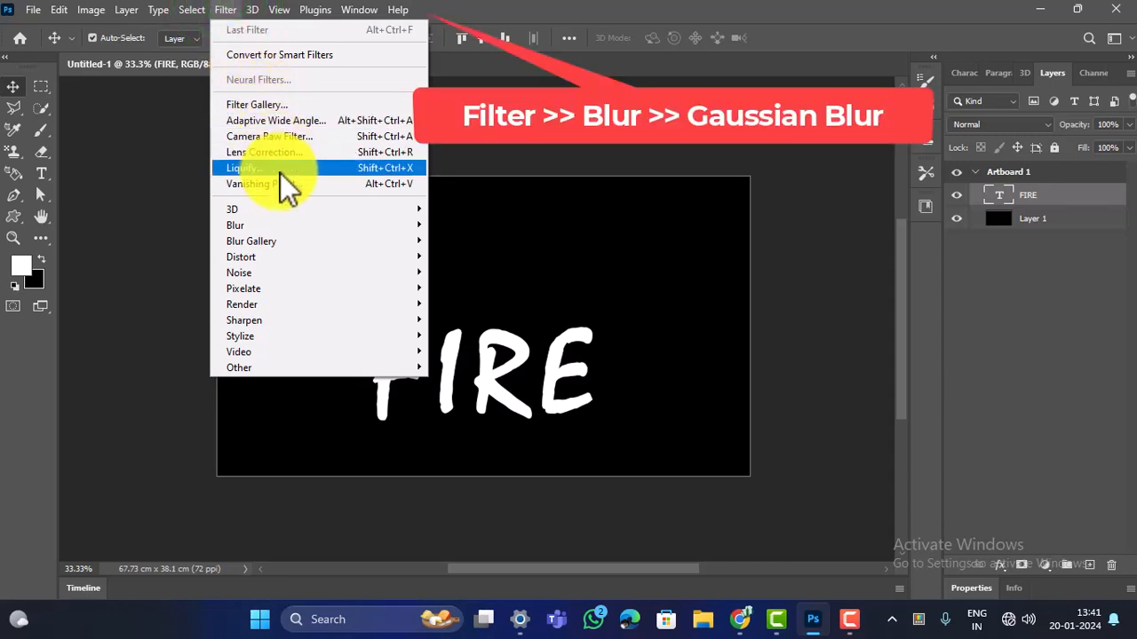
{"action": "mouse_move", "coordinate": [282, 224]}
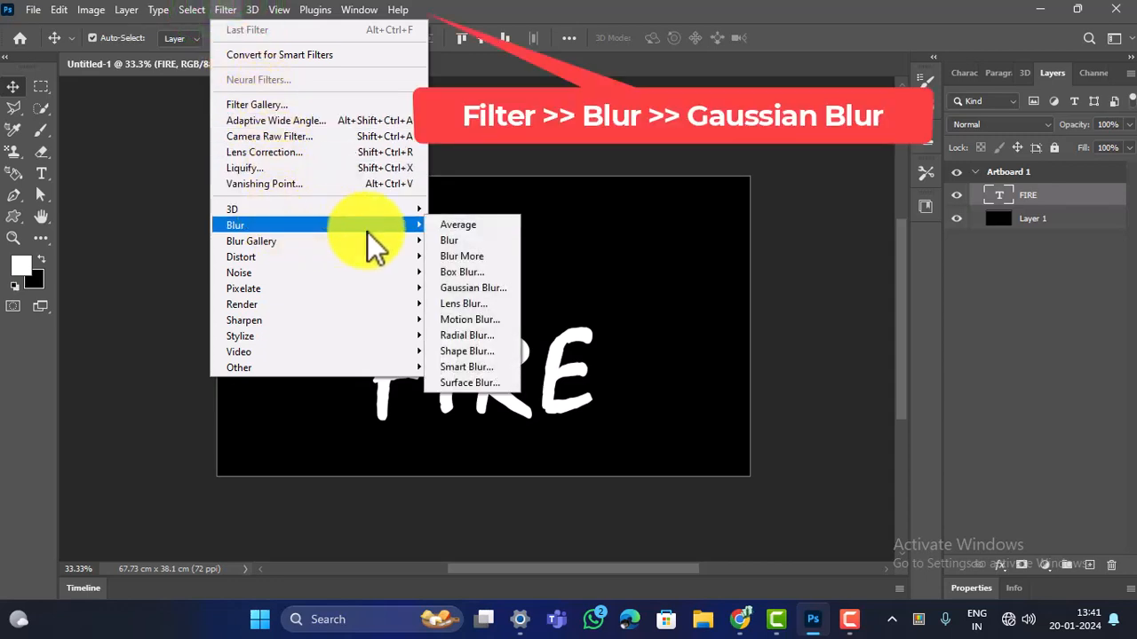
{"action": "left_click", "coordinate": [482, 288]}
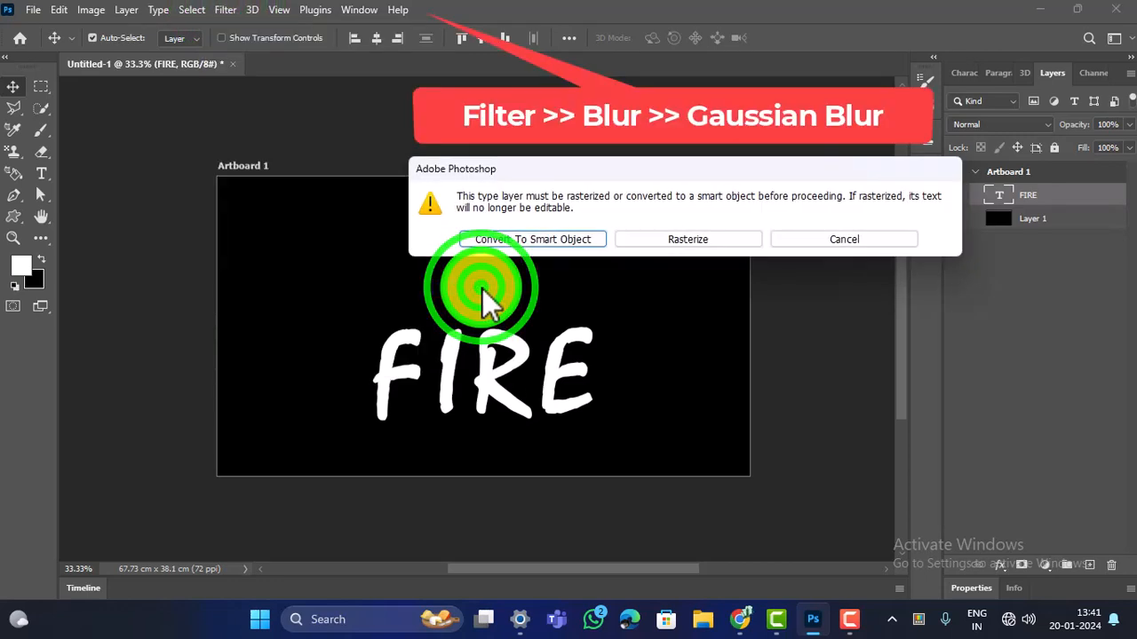
{"action": "left_click", "coordinate": [495, 239]}
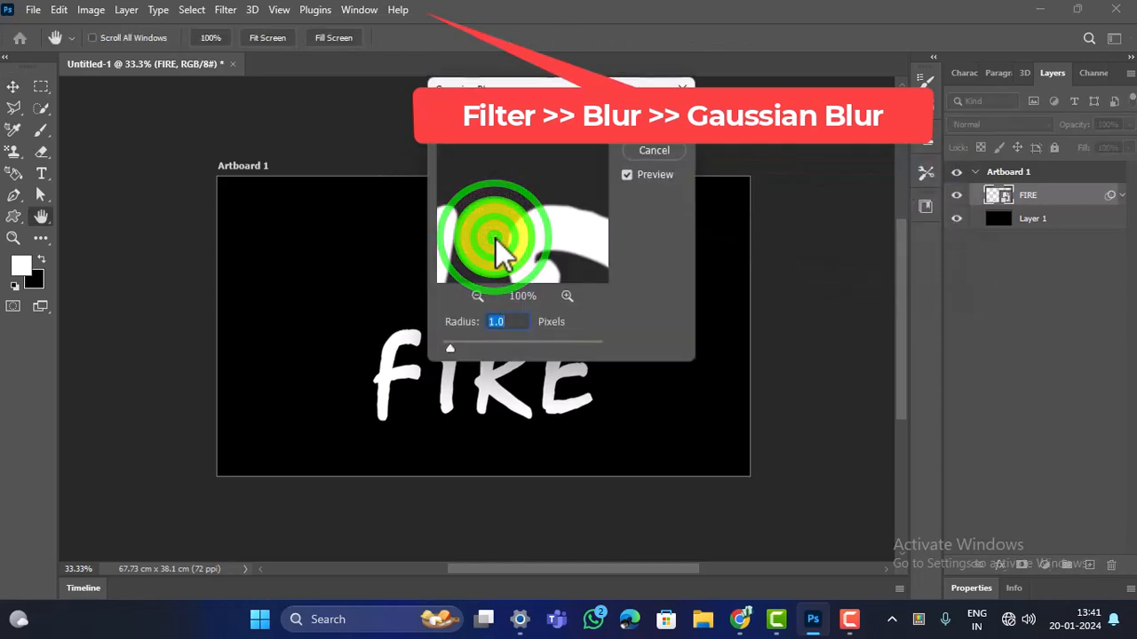
{"action": "left_click_drag", "start_coordinate": [506, 85], "coordinate": [713, 88]}
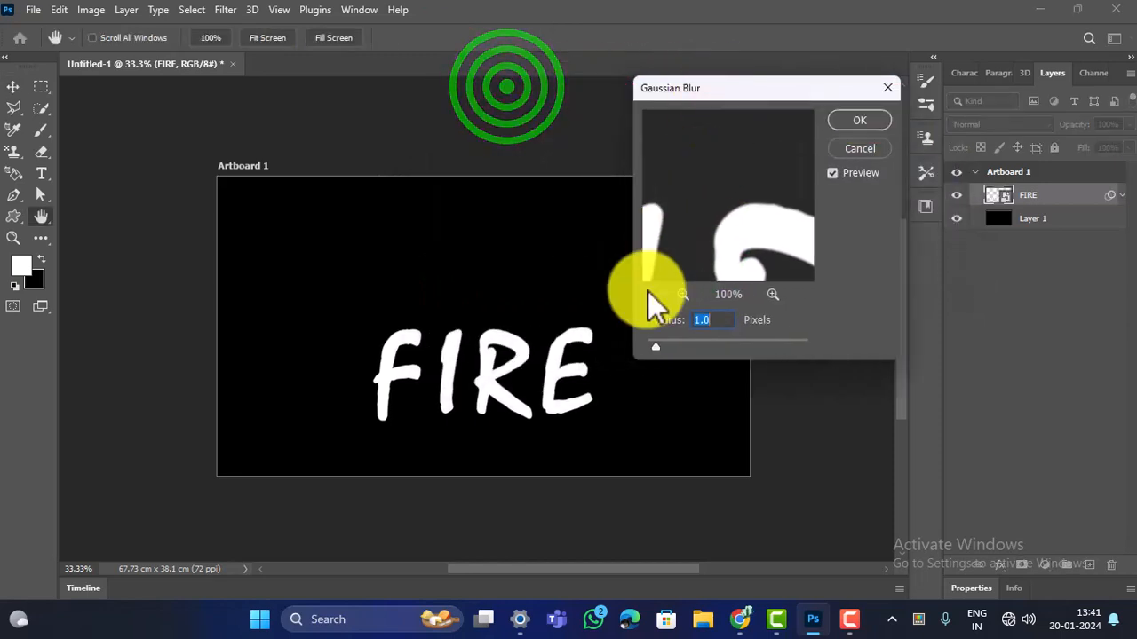
{"action": "left_click_drag", "start_coordinate": [654, 347], "coordinate": [673, 348]}
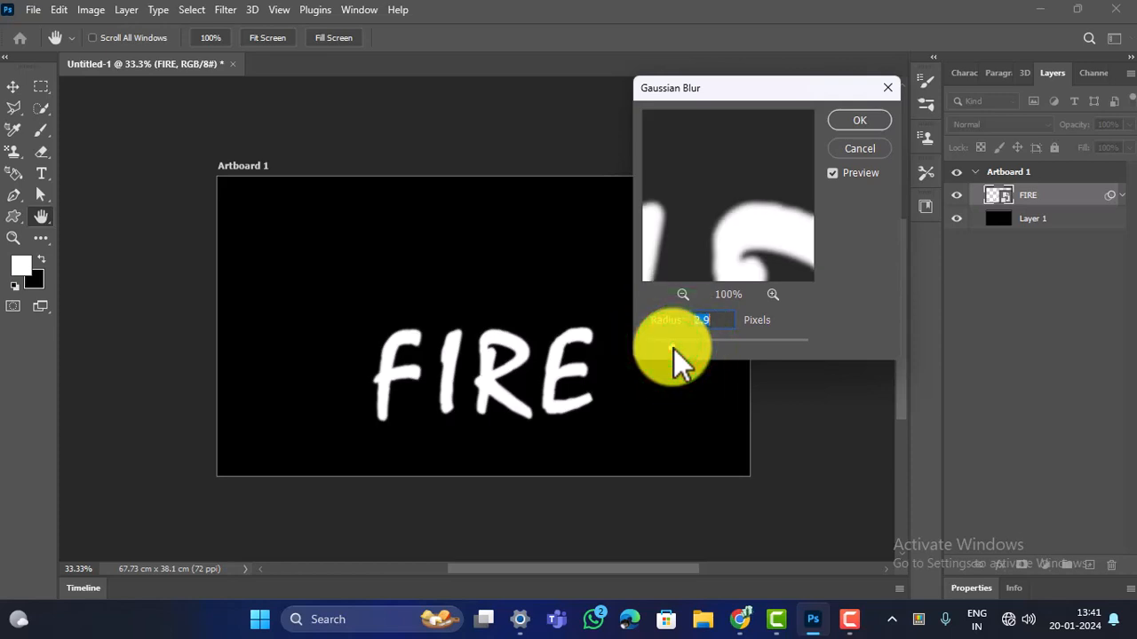
{"action": "left_click", "coordinate": [673, 348]}
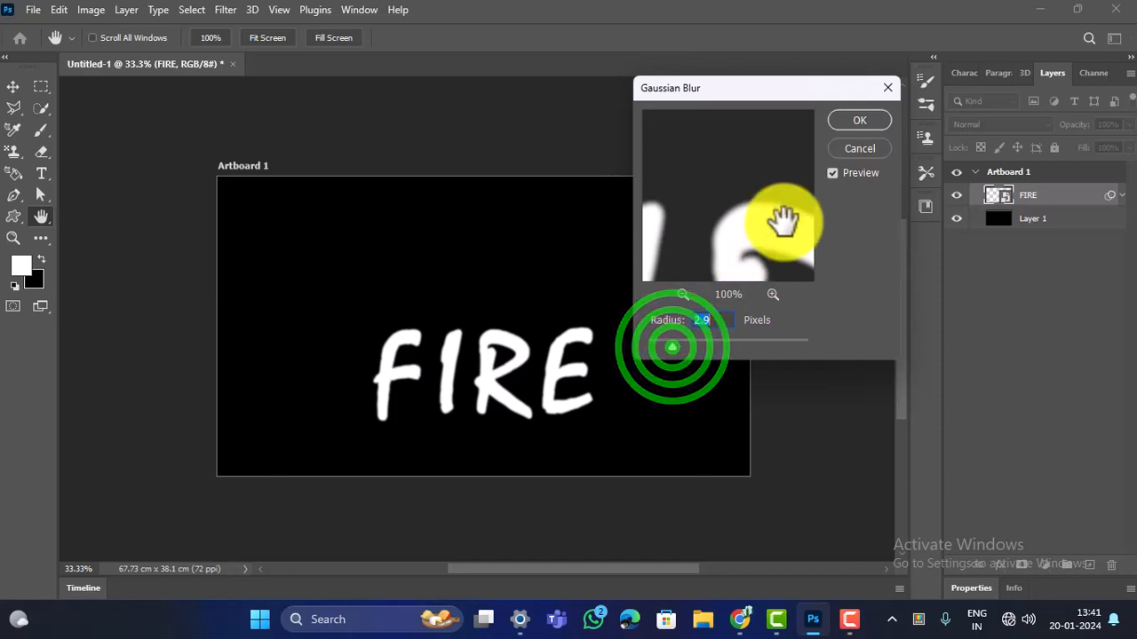
{"action": "left_click", "coordinate": [711, 324]}
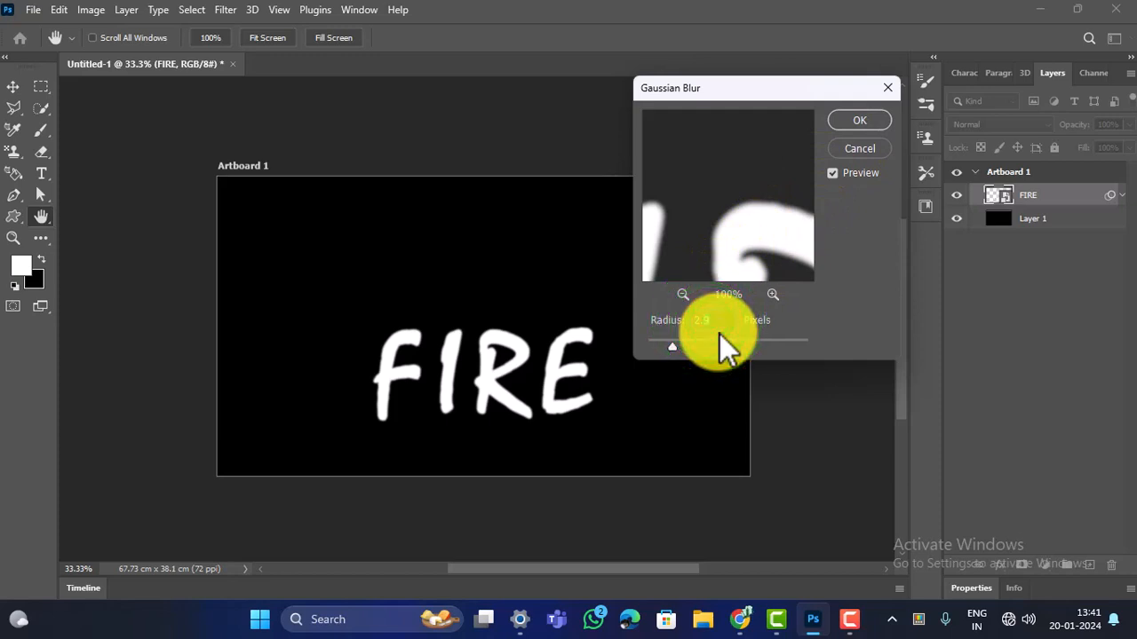
{"action": "key", "text": "BackSpace"}
{"action": "type", "text": "5"}
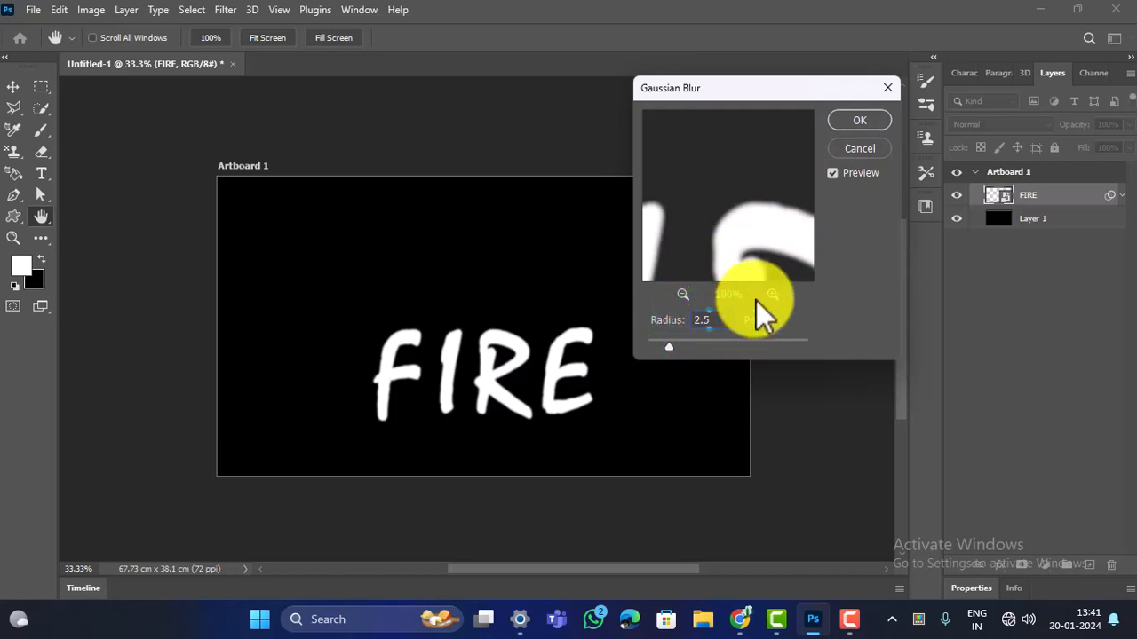
{"action": "left_click", "coordinate": [857, 123]}
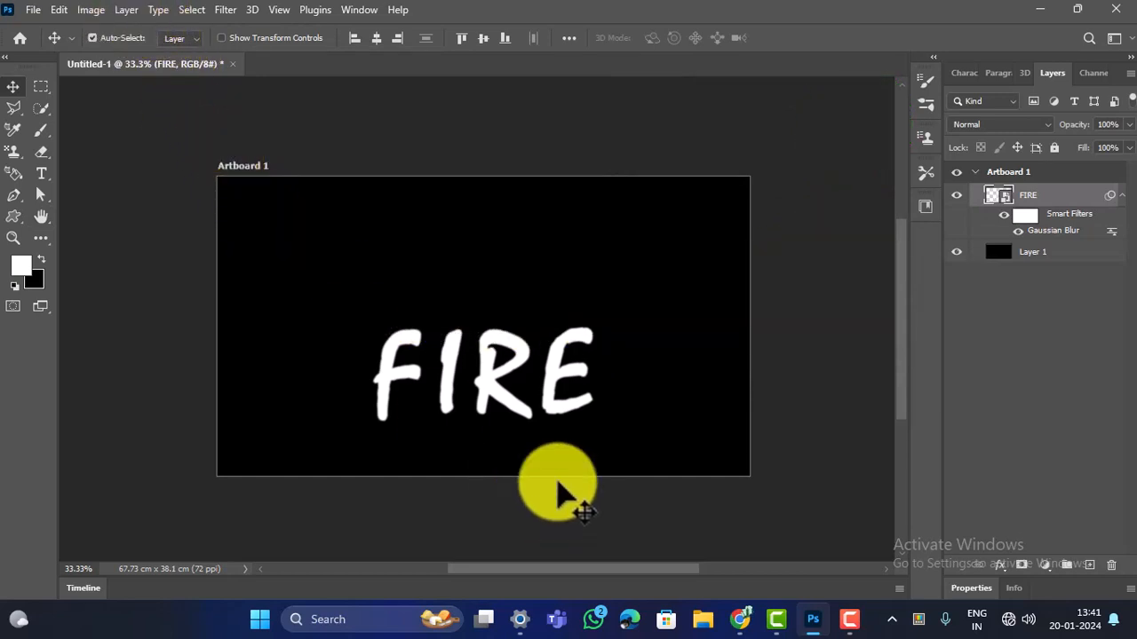
Rotate the whole image 90° clockwise
{"action": "left_click", "coordinate": [91, 10]}
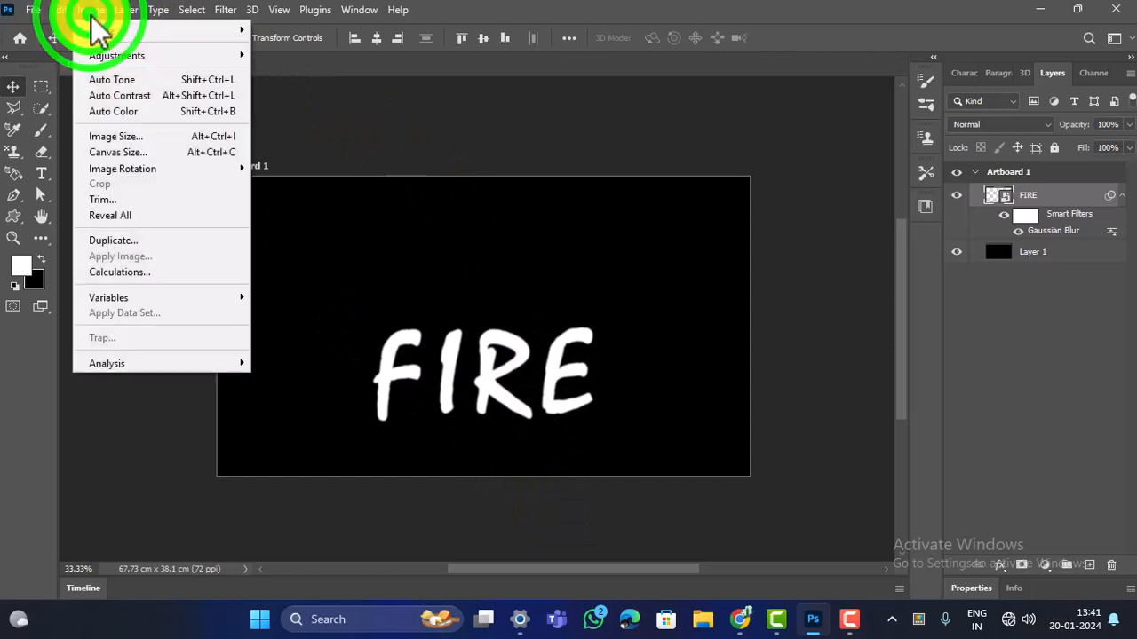
{"action": "mouse_move", "coordinate": [139, 168]}
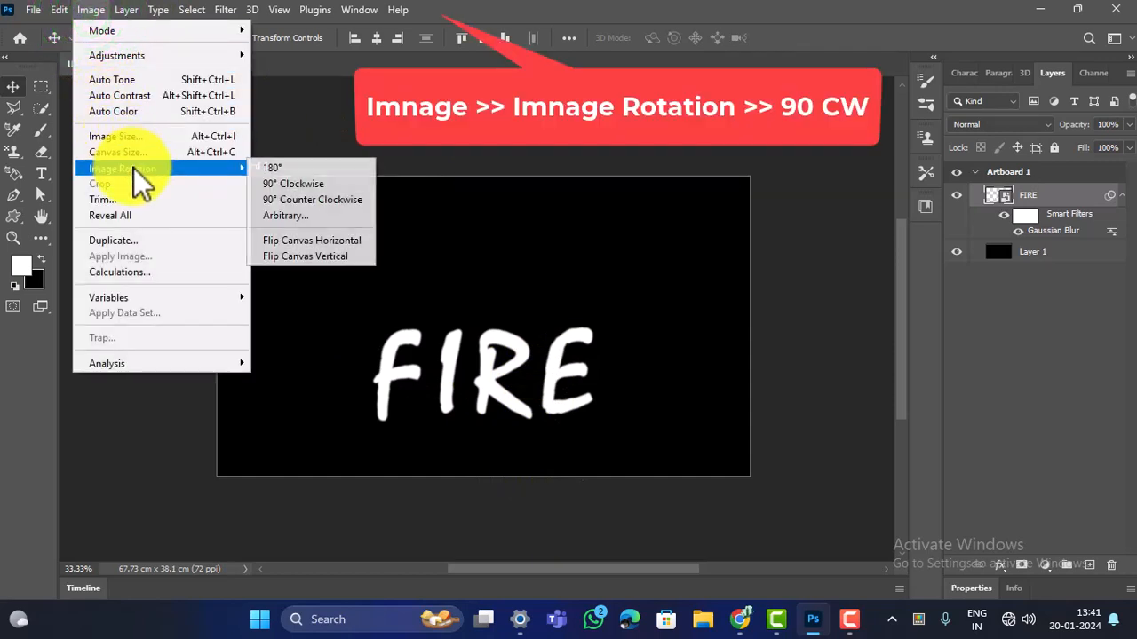
{"action": "left_click", "coordinate": [272, 185]}
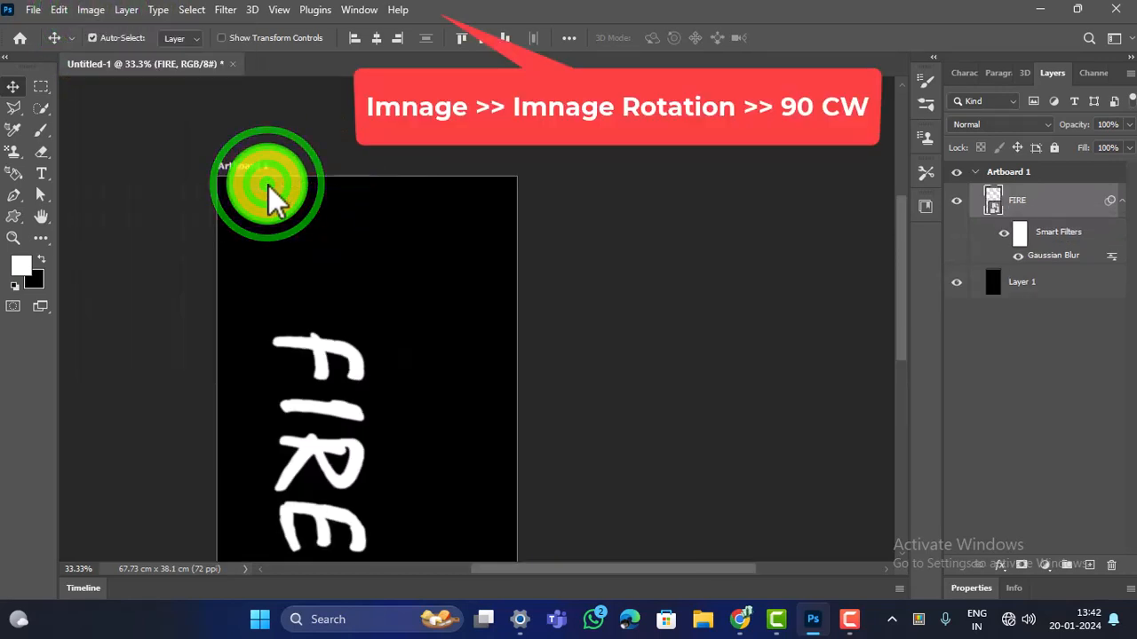
Apply the Stylize Wind filter to the FIRE layer with the Wind method and direction From the Left
{"action": "scroll", "coordinate": [380, 305], "scroll_direction": "down", "scroll_amount": 3}
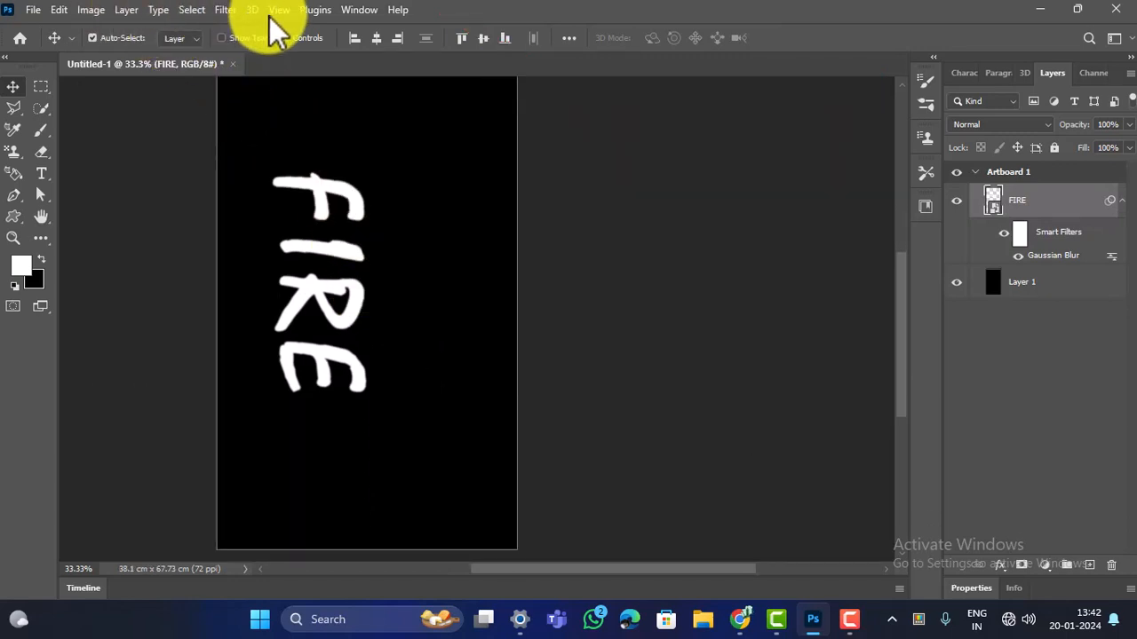
{"action": "left_click", "coordinate": [231, 12]}
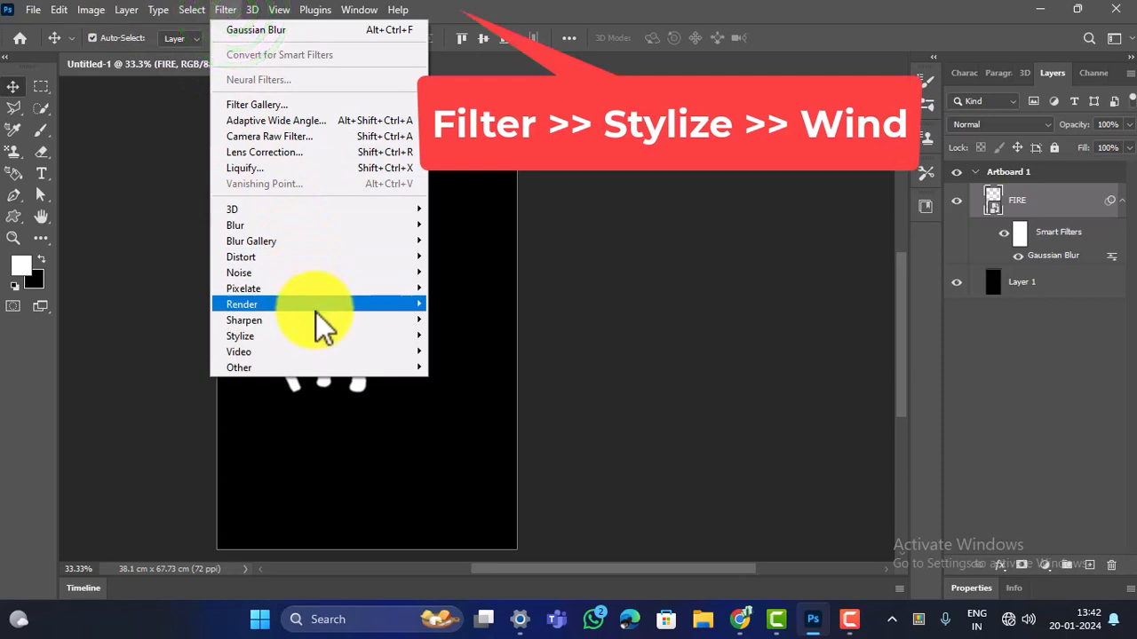
{"action": "mouse_move", "coordinate": [318, 320]}
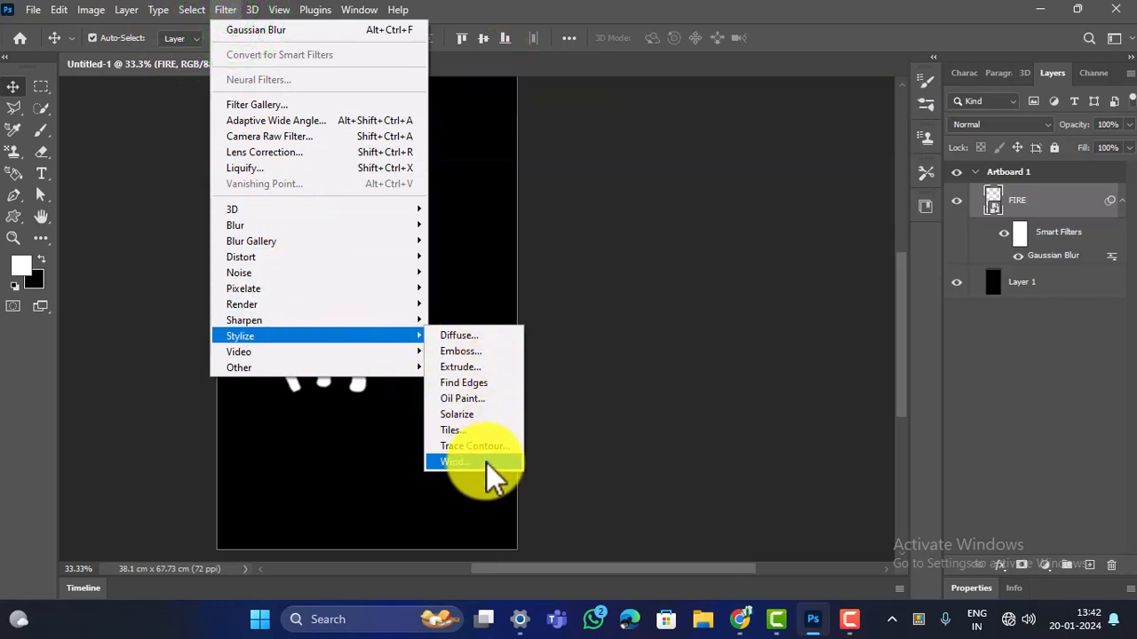
{"action": "left_click", "coordinate": [485, 462]}
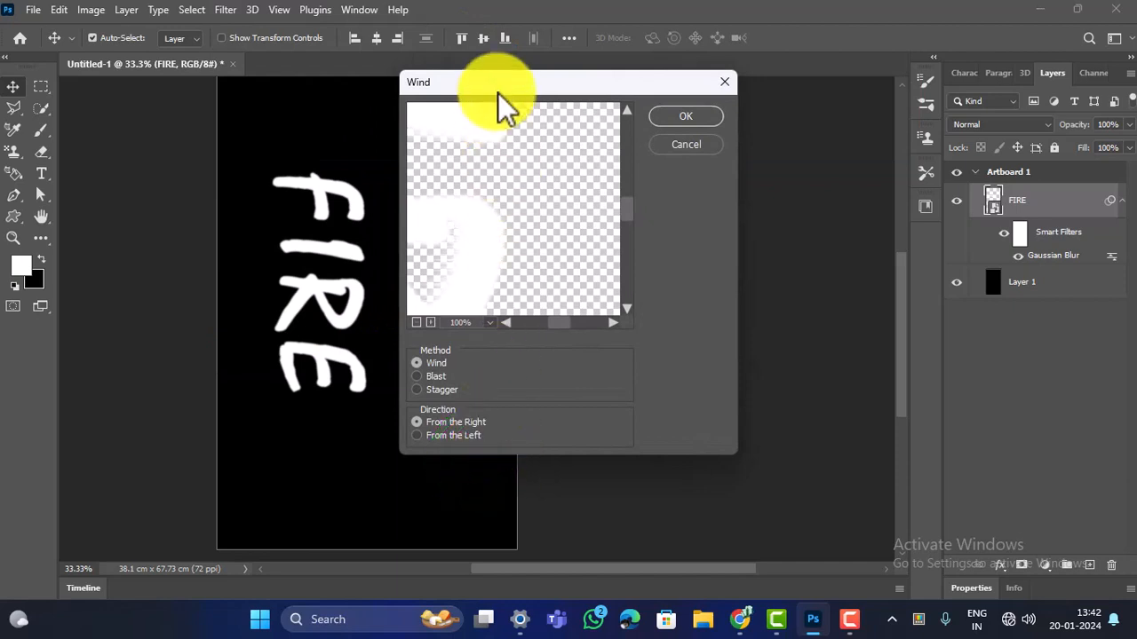
{"action": "left_click_drag", "start_coordinate": [495, 83], "coordinate": [714, 80]}
{"action": "left_click", "coordinate": [653, 360]}
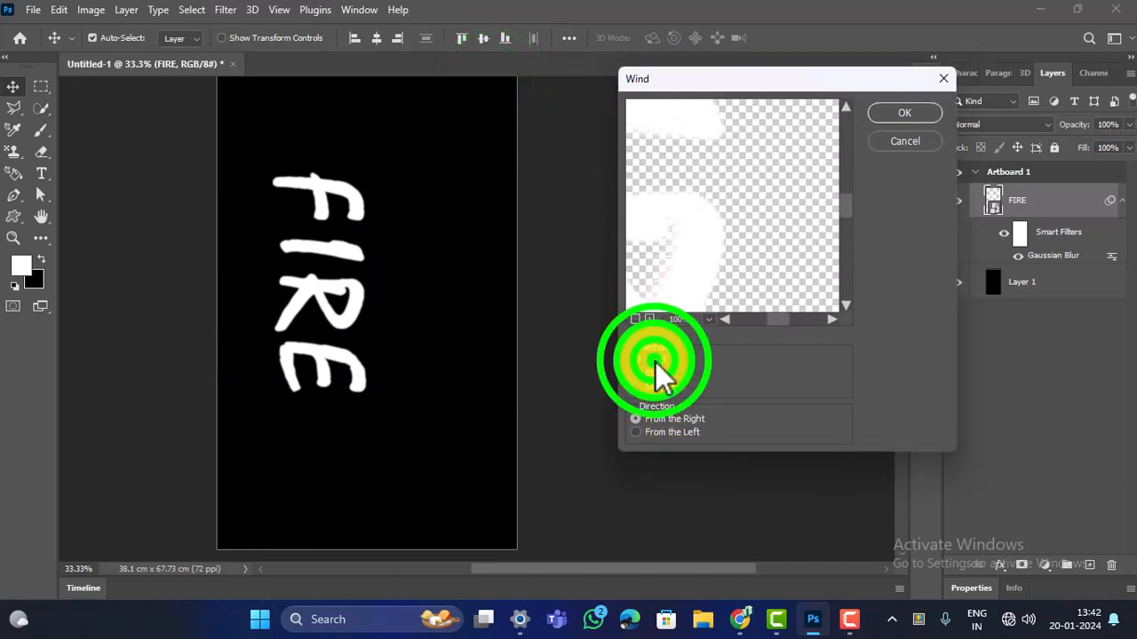
{"action": "left_click", "coordinate": [657, 434]}
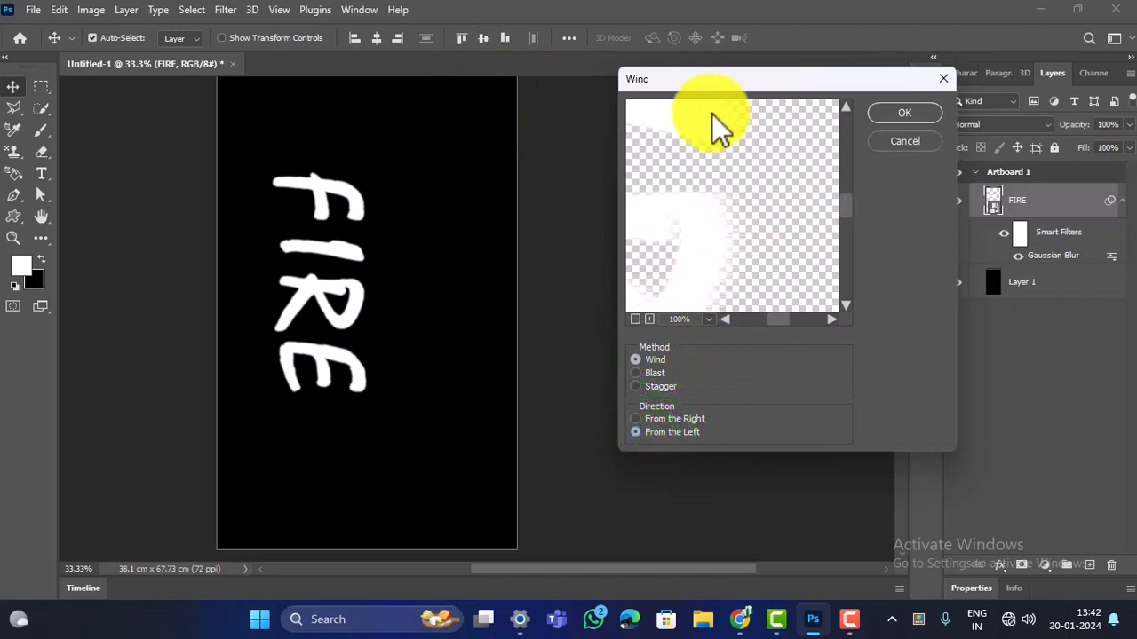
{"action": "left_click", "coordinate": [904, 114]}
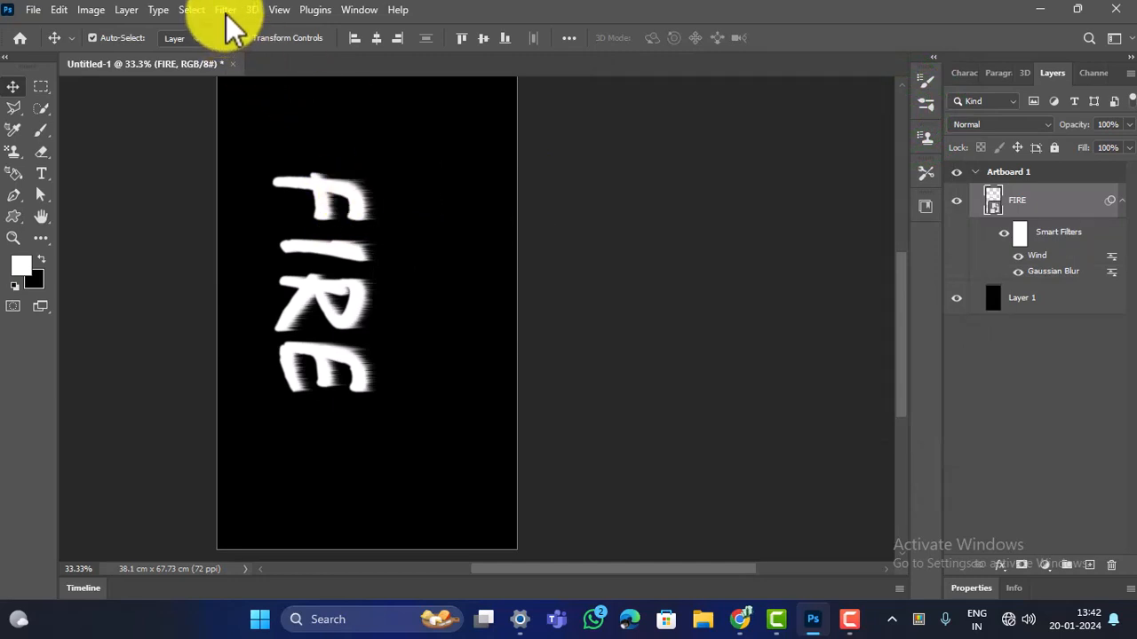
Apply the Wind filter to the FIRE layer a second time with the same Wind method and From the Left direction
{"action": "left_click", "coordinate": [226, 18]}
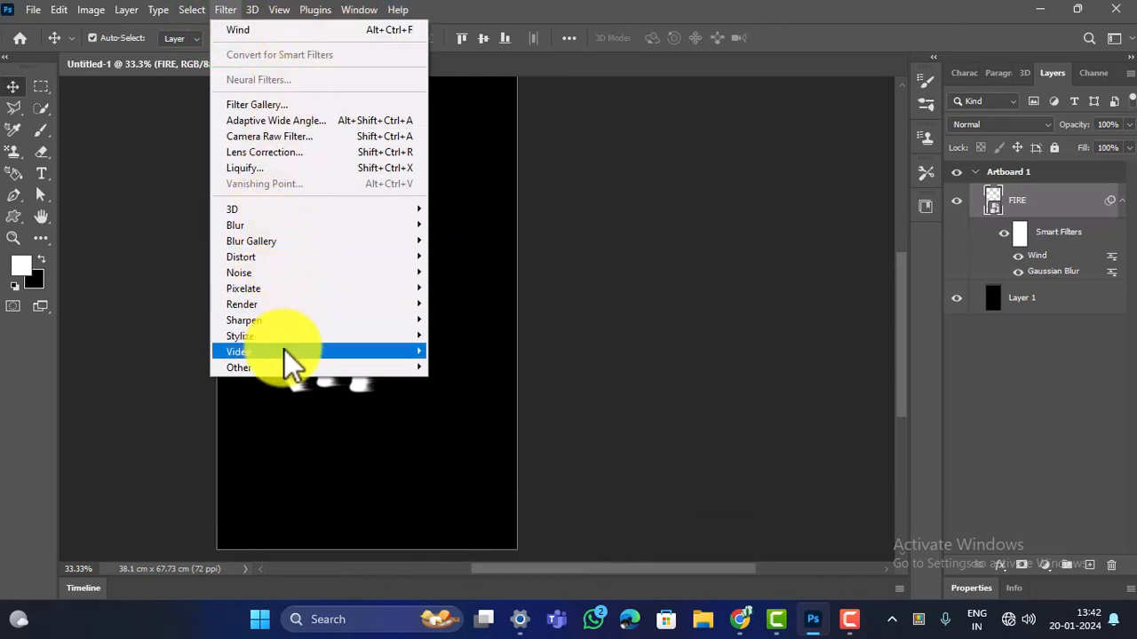
{"action": "left_click", "coordinate": [250, 28]}
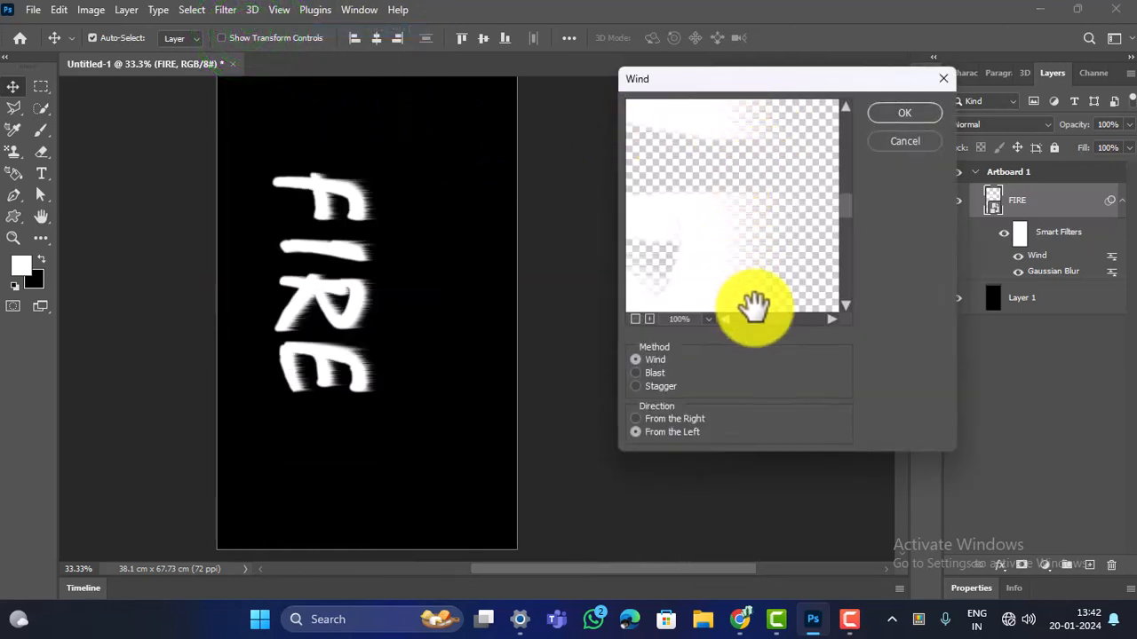
{"action": "left_click", "coordinate": [879, 108]}
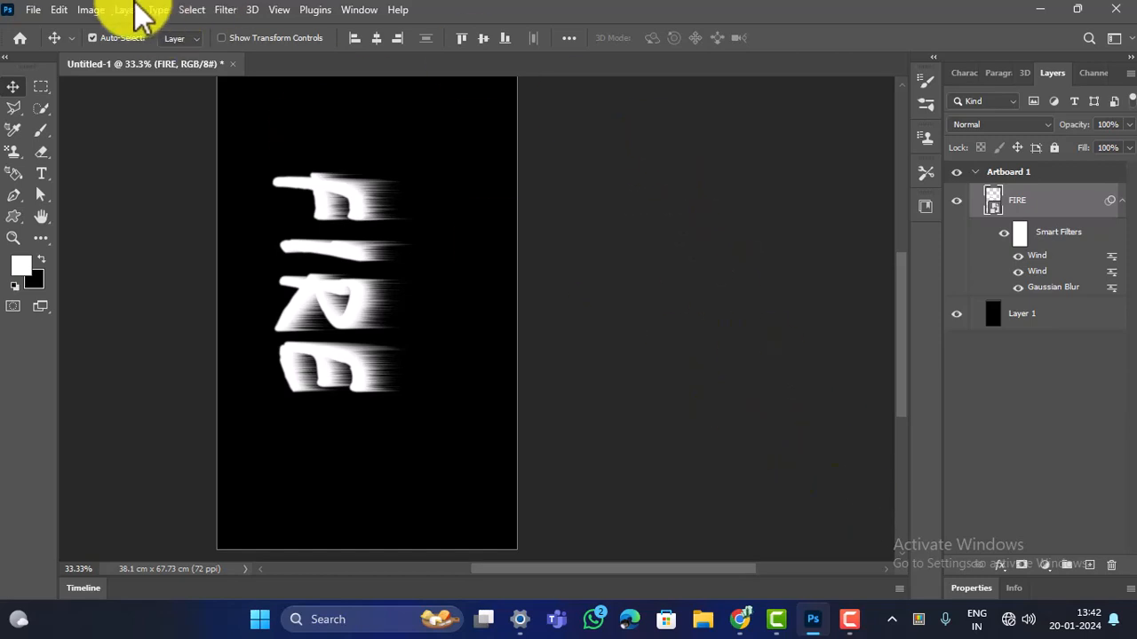
Try a third Wind filter pass From the Left on the FIRE layer, and undo it
{"action": "left_click", "coordinate": [224, 11]}
{"action": "left_click", "coordinate": [247, 32]}
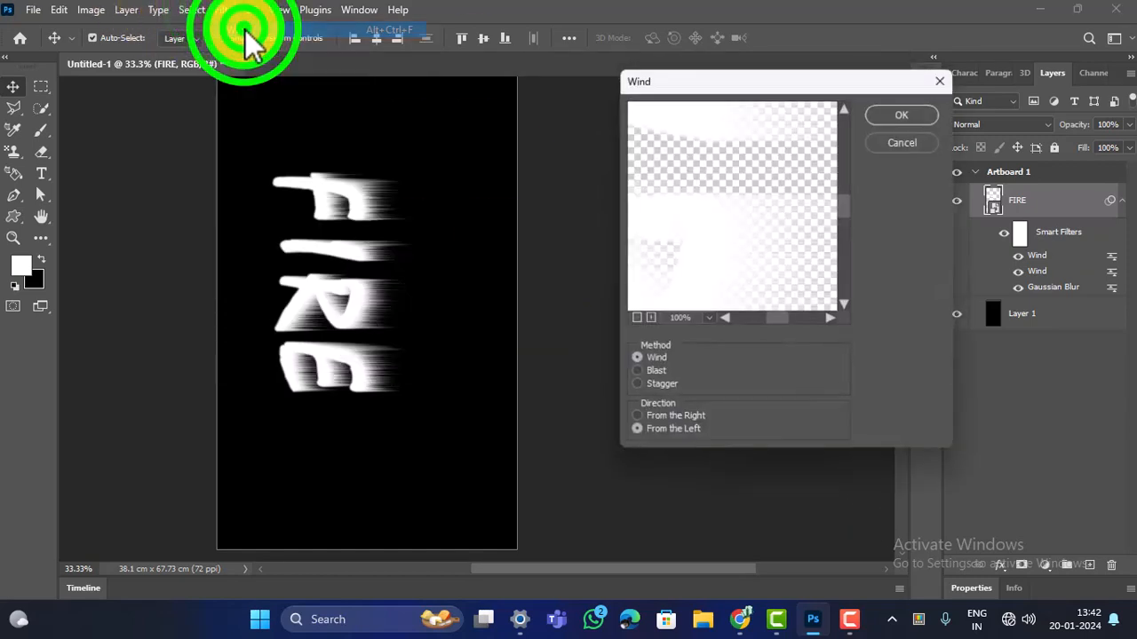
{"action": "left_click", "coordinate": [897, 111]}
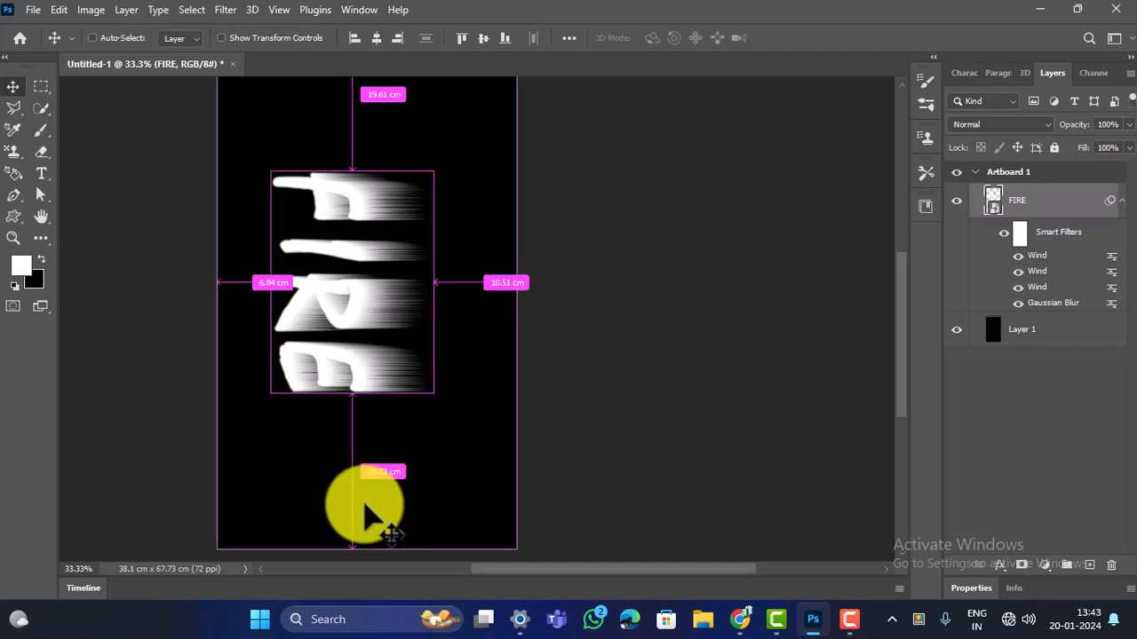
{"action": "key", "text": "ctrl+z"}
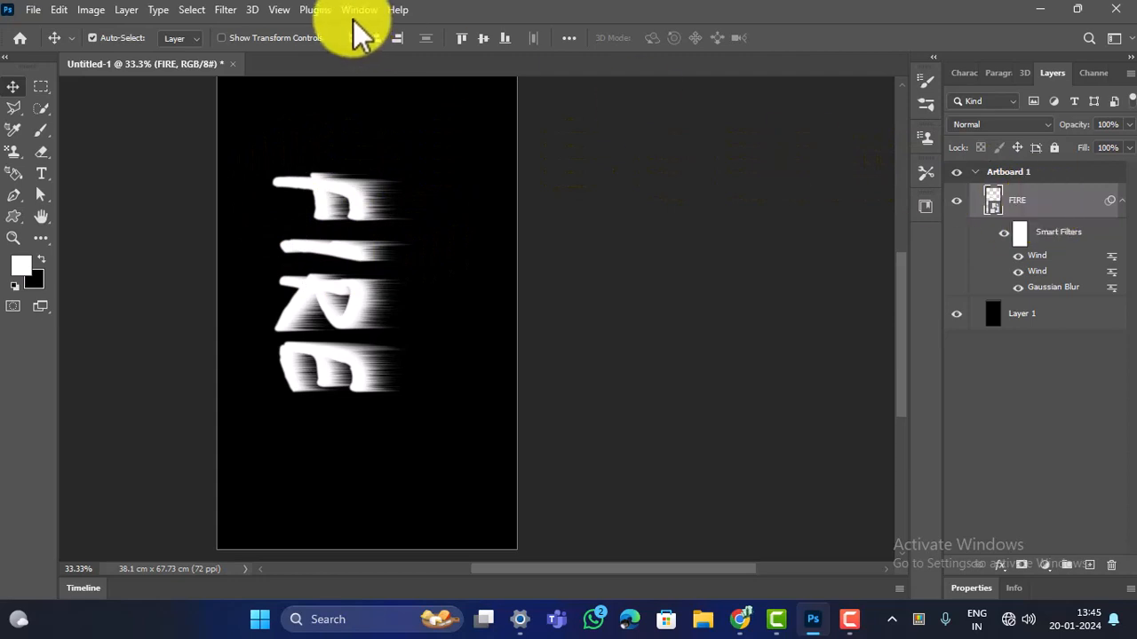
Apply Liquify to the FIRE layer, using the Forward Warp tool at size 100 to pull the streaked letter edges into flame-like wisps
{"action": "left_click", "coordinate": [232, 12]}
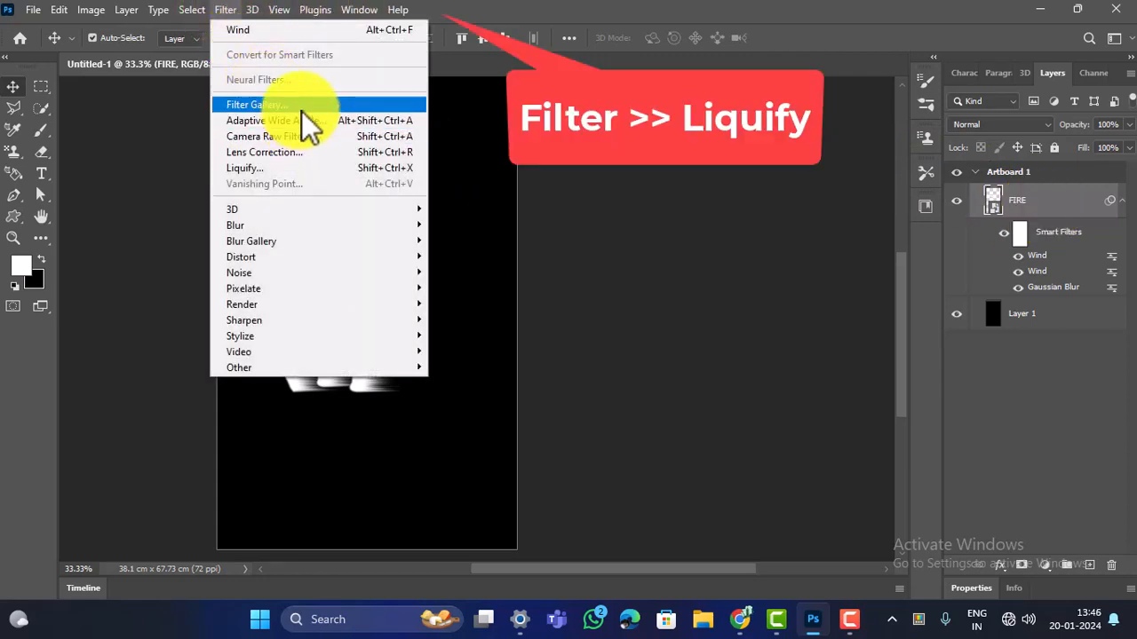
{"action": "left_click", "coordinate": [283, 170]}
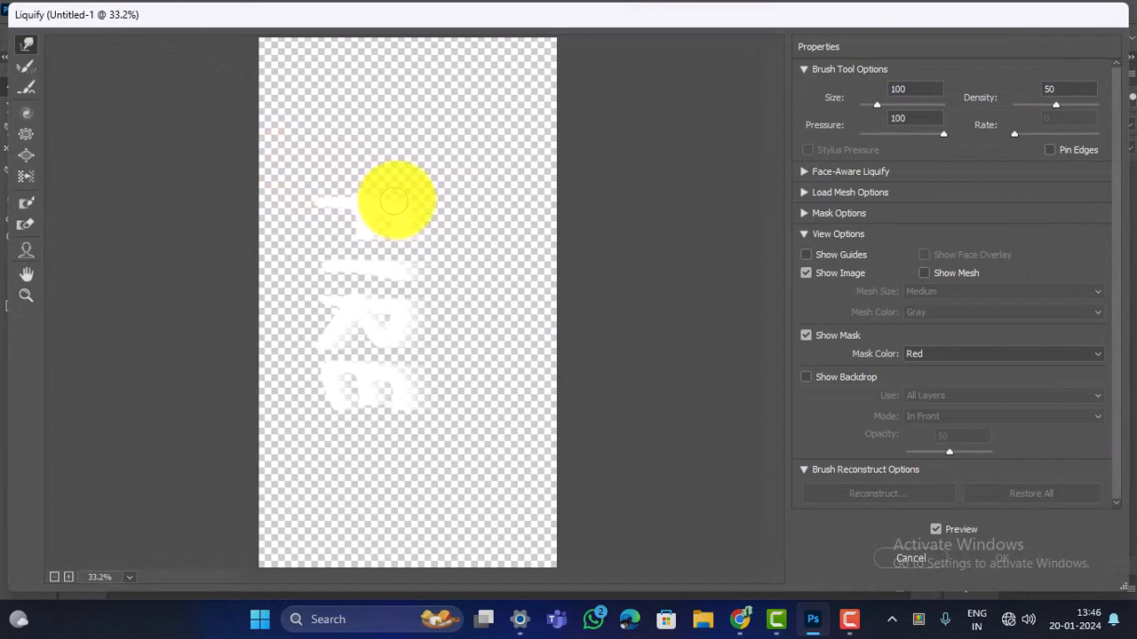
{"action": "mouse_move", "coordinate": [405, 194]}
{"action": "left_mouse_down"}
{"action": "mouse_move", "coordinate": [378, 190]}
{"action": "mouse_move", "coordinate": [409, 192]}
{"action": "mouse_move", "coordinate": [398, 205]}
{"action": "mouse_move", "coordinate": [408, 238]}
{"action": "mouse_move", "coordinate": [547, 185]}
{"action": "left_mouse_up"}
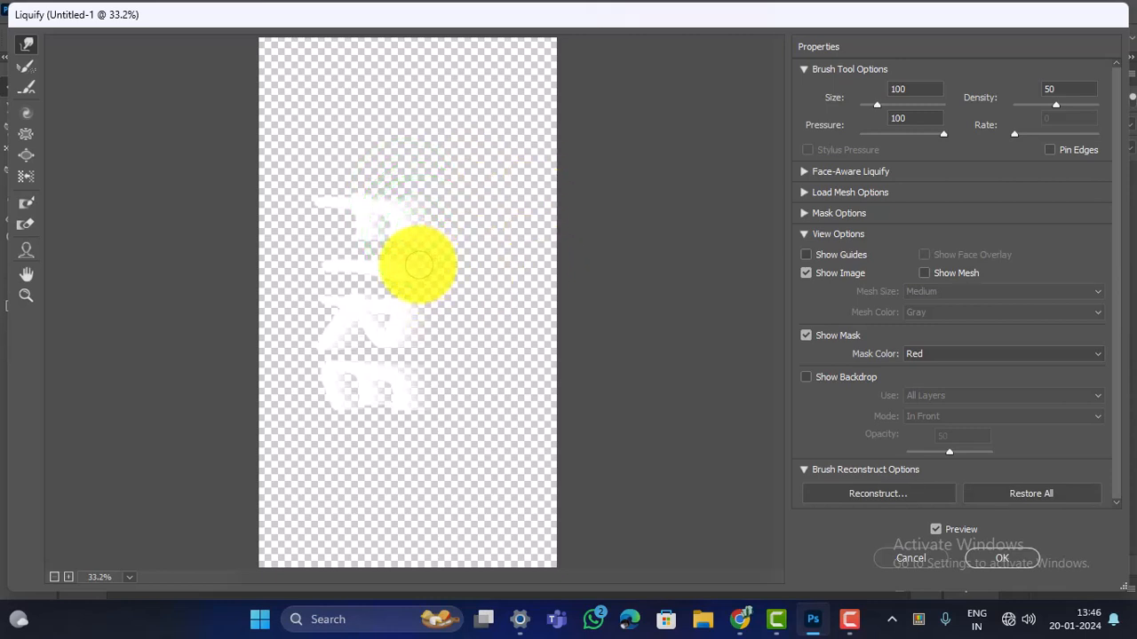
{"action": "mouse_move", "coordinate": [406, 241]}
{"action": "left_mouse_down"}
{"action": "mouse_move", "coordinate": [502, 246]}
{"action": "mouse_move", "coordinate": [414, 274]}
{"action": "mouse_move", "coordinate": [464, 278]}
{"action": "mouse_move", "coordinate": [434, 297]}
{"action": "left_mouse_up"}
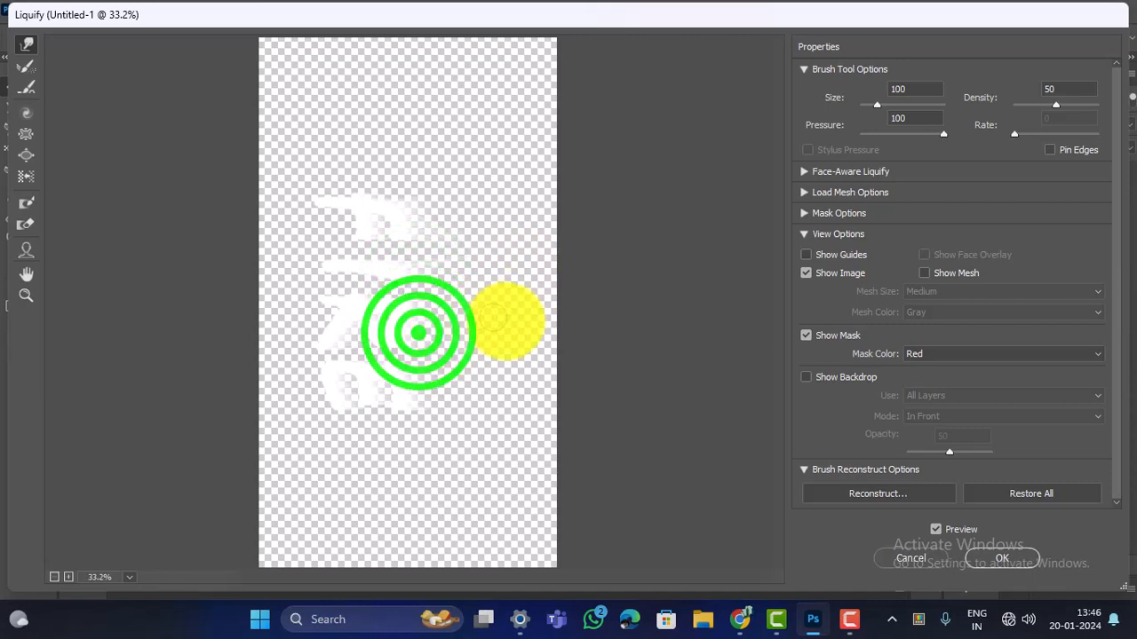
{"action": "left_click", "coordinate": [404, 346]}
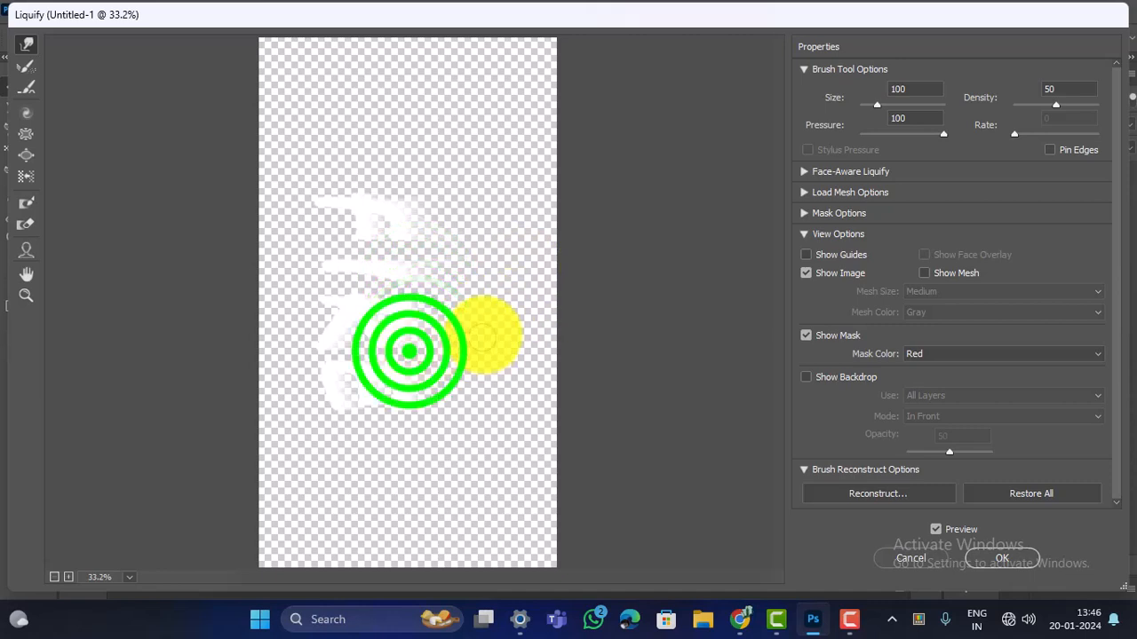
{"action": "left_click", "coordinate": [412, 369]}
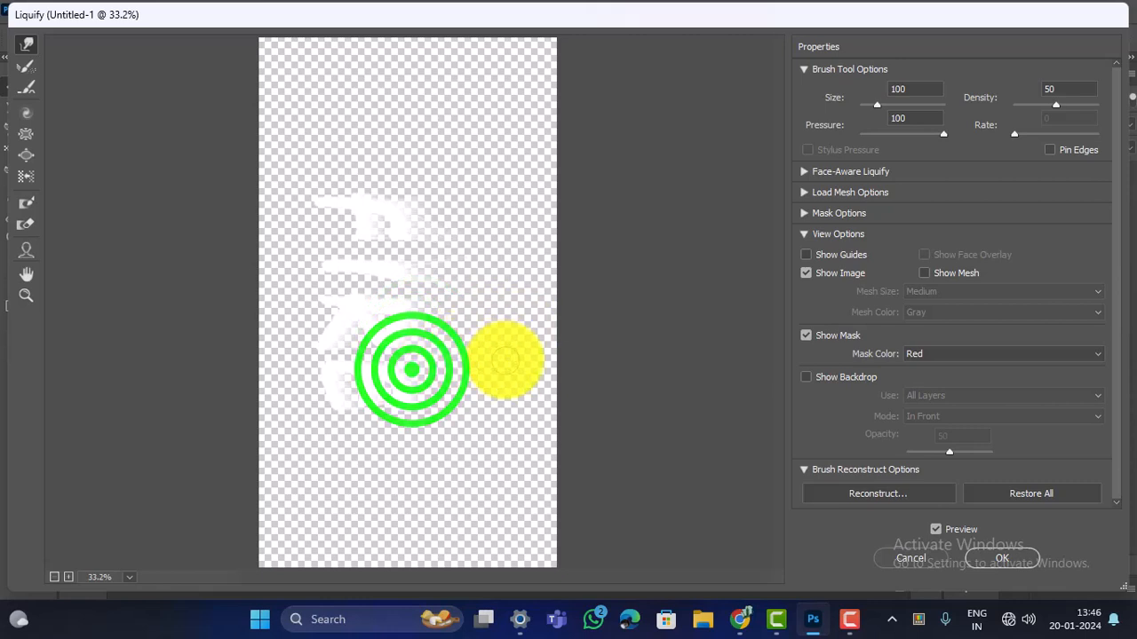
{"action": "left_click", "coordinate": [424, 384]}
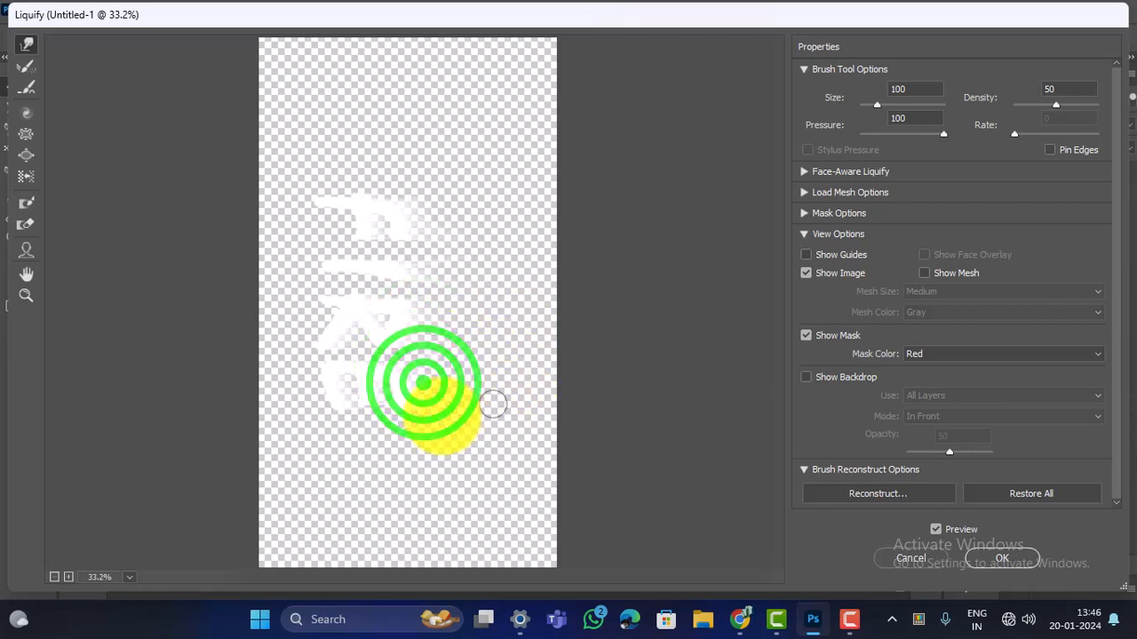
{"action": "left_click", "coordinate": [418, 406]}
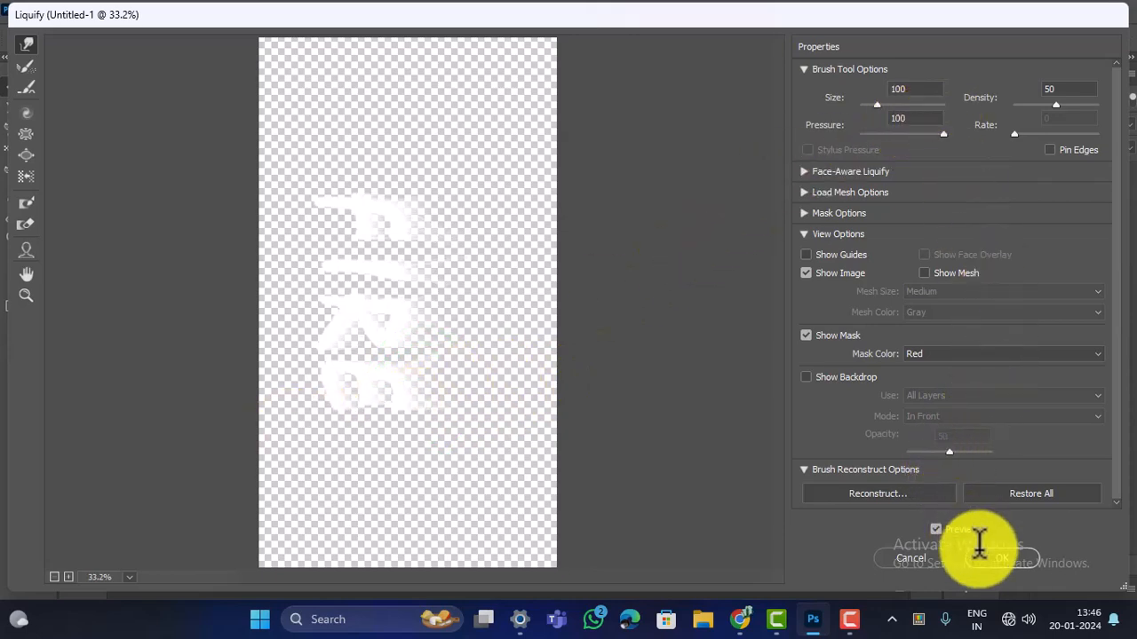
{"action": "left_click", "coordinate": [978, 544]}
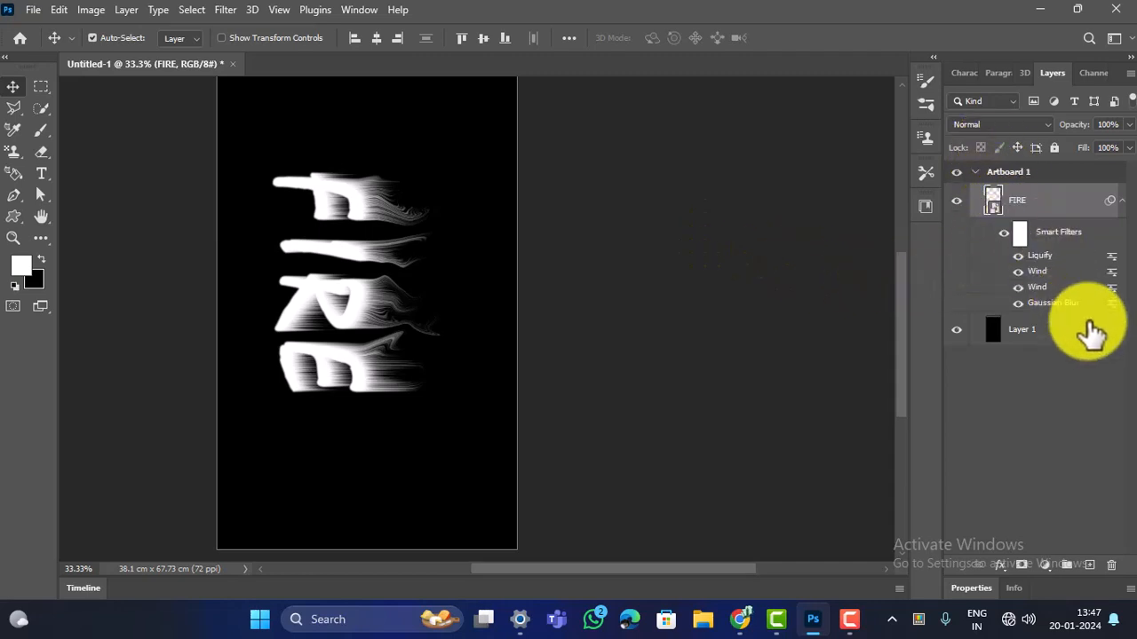
Merge the FIRE layer into the black Layer 1 and rotate the whole image 90° counter clockwise
{"action": "key", "text": "ctrl+a"}
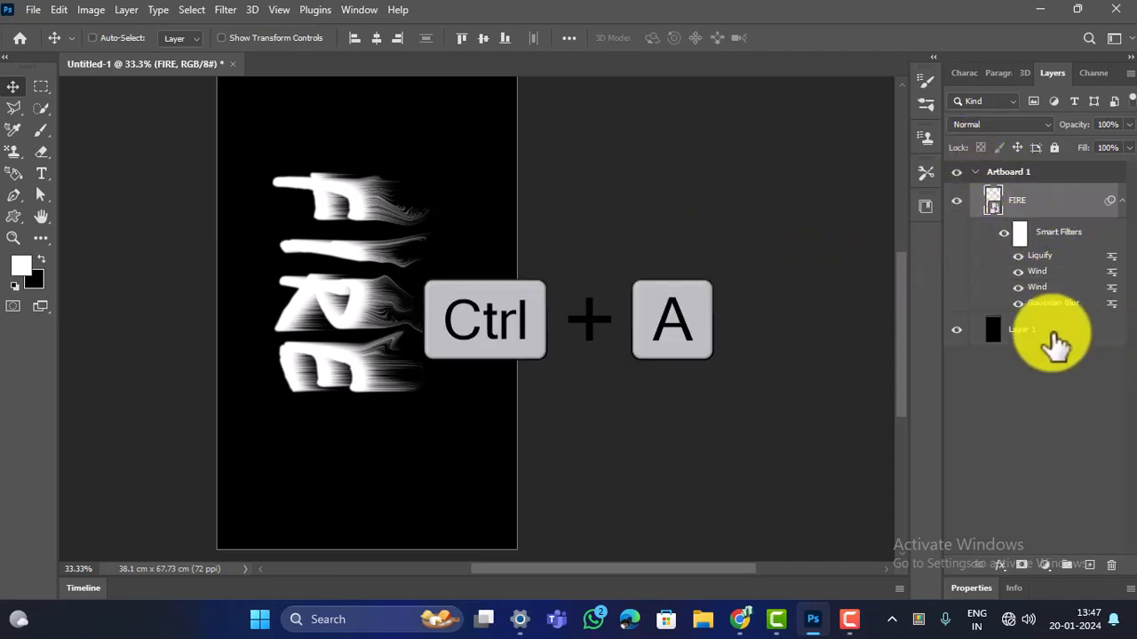
{"action": "key", "text": "ctrl+e"}
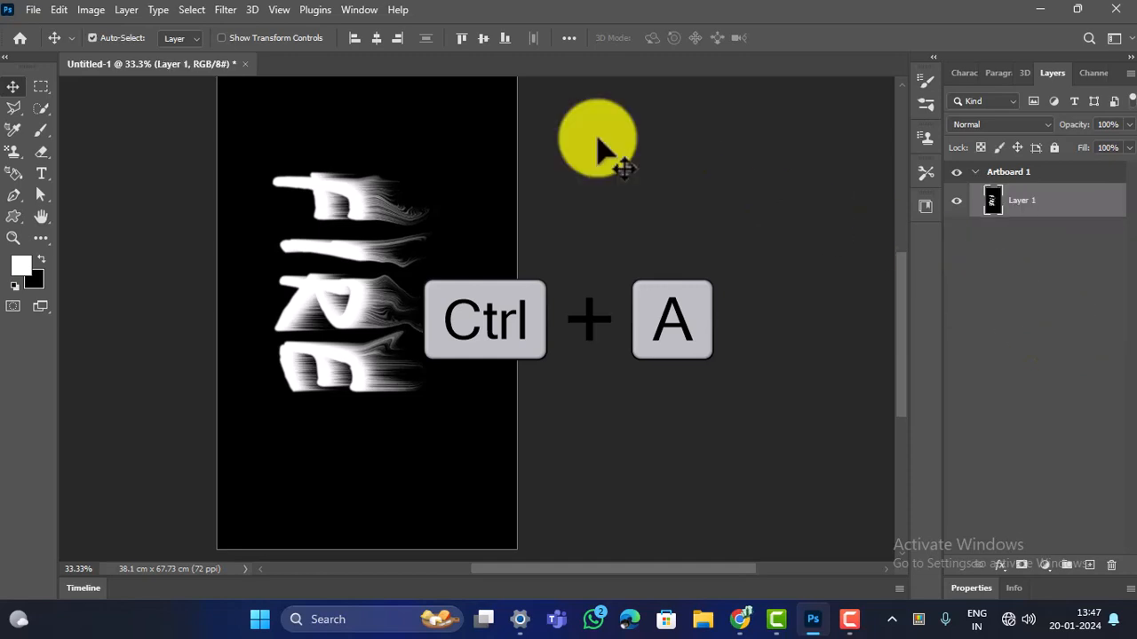
{"action": "left_click", "coordinate": [98, 11]}
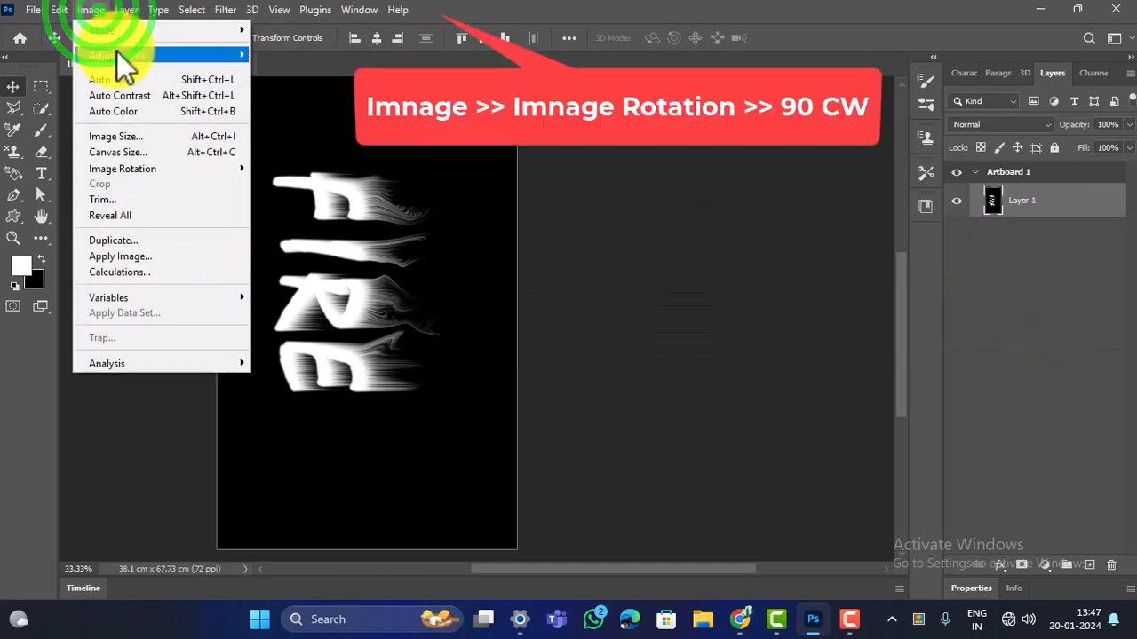
{"action": "mouse_move", "coordinate": [238, 171]}
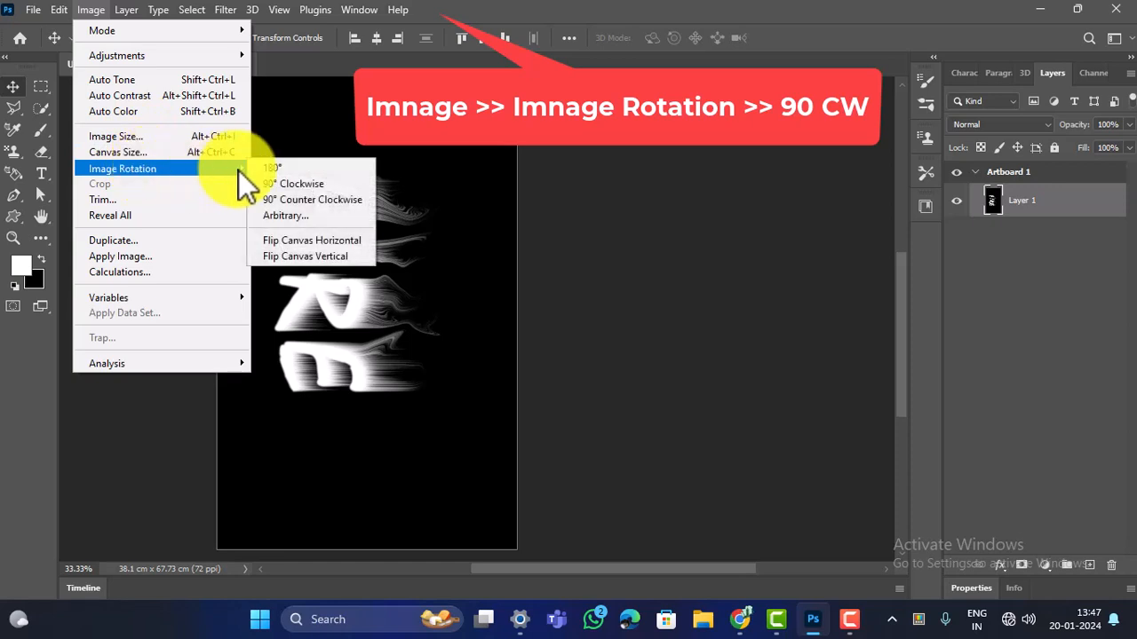
{"action": "left_click", "coordinate": [292, 183]}
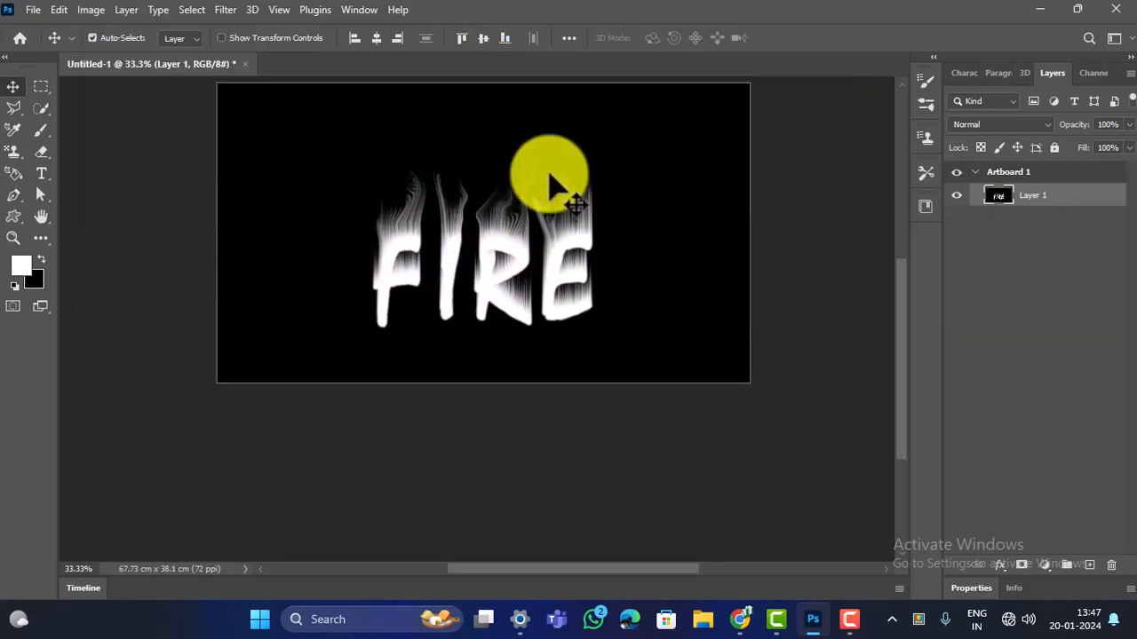
Convert the image to Grayscale mode, merging the layers and discarding the color information
{"action": "scroll", "coordinate": [564, 182], "scroll_direction": "up", "scroll_amount": 3}
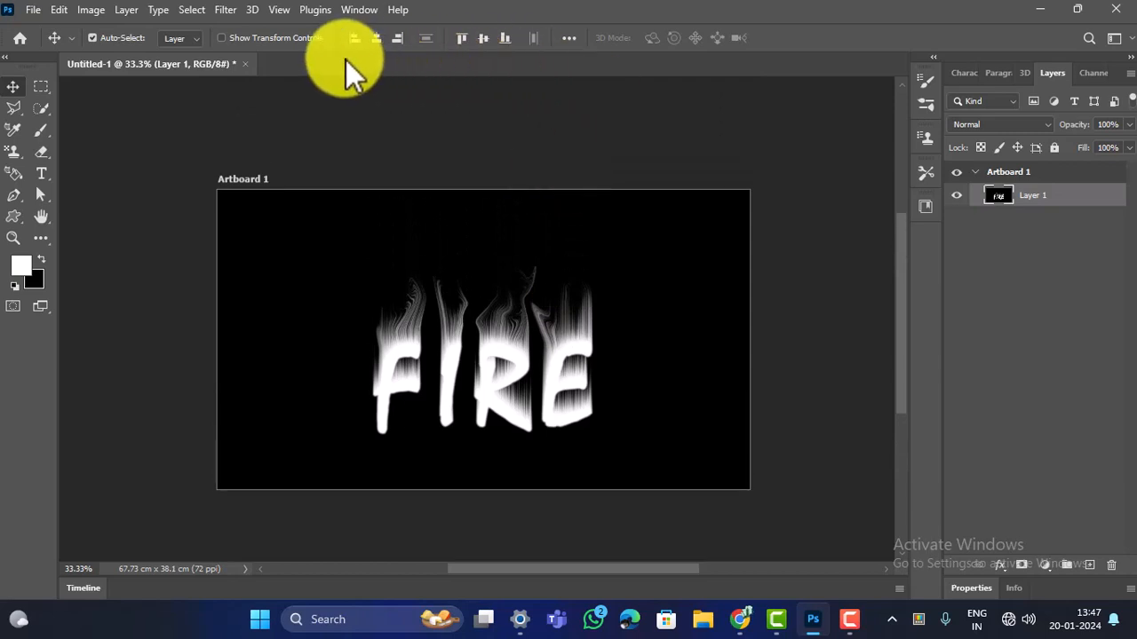
{"action": "left_click", "coordinate": [93, 10]}
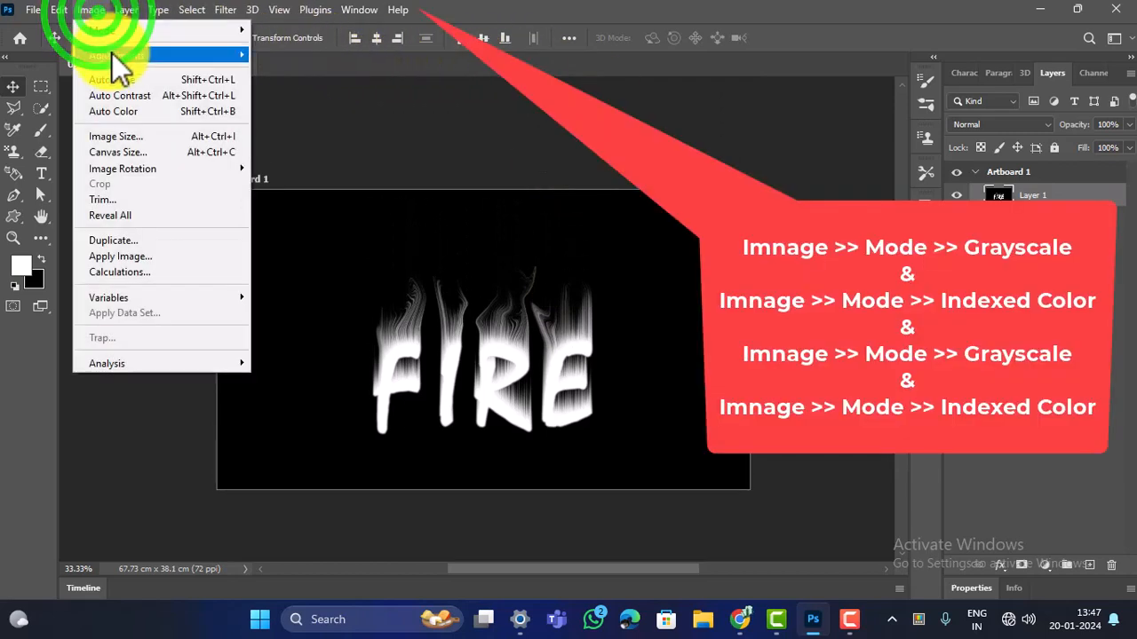
{"action": "mouse_move", "coordinate": [109, 34]}
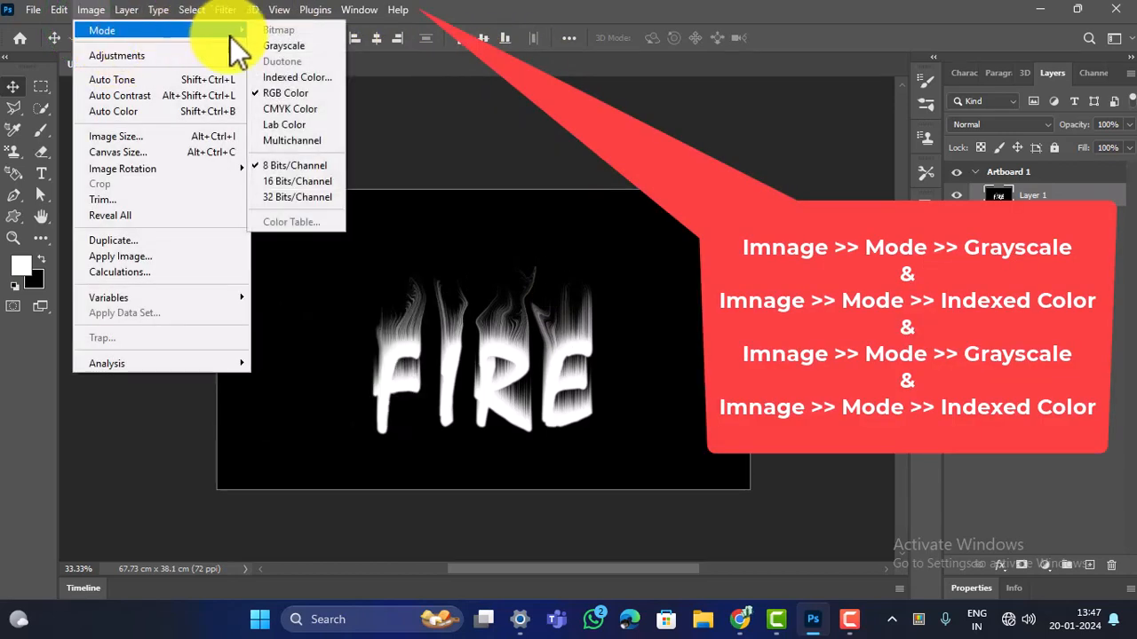
{"action": "left_click", "coordinate": [306, 45]}
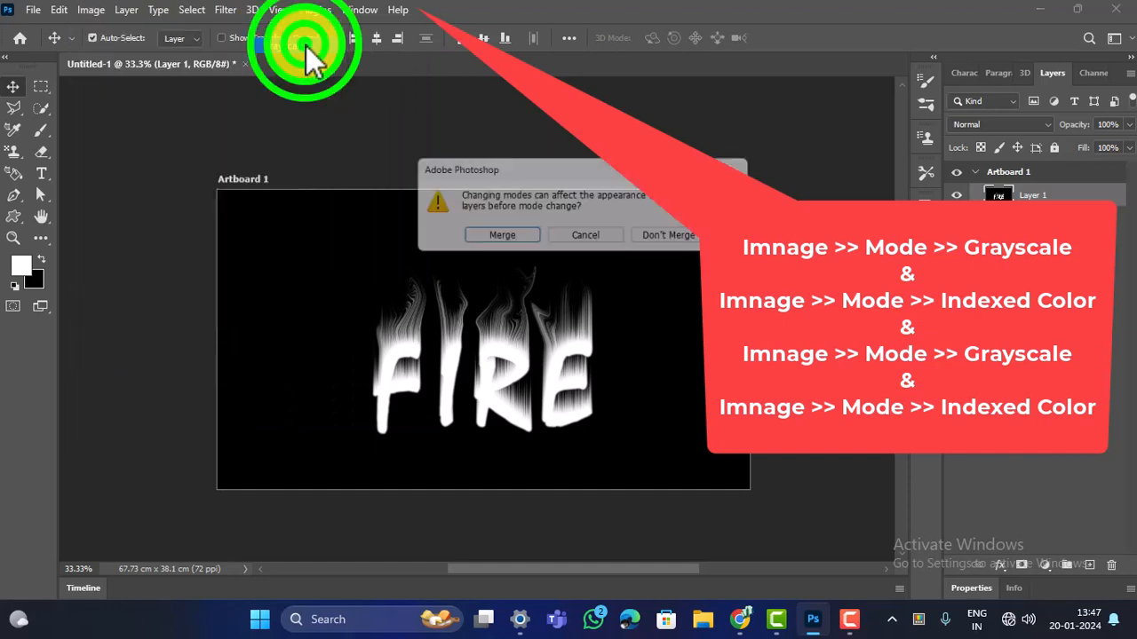
{"action": "left_click", "coordinate": [499, 234]}
{"action": "left_click", "coordinate": [492, 264]}
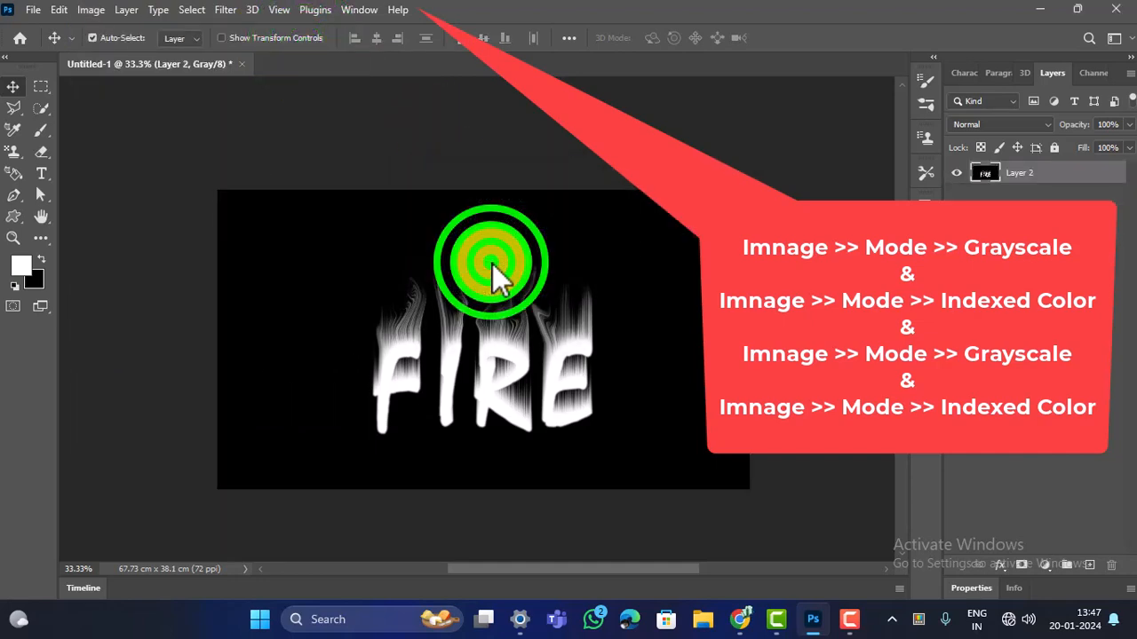
Convert the grayscale image to Indexed Color mode, flattening the layers
{"action": "left_click", "coordinate": [96, 10]}
{"action": "mouse_move", "coordinate": [104, 34]}
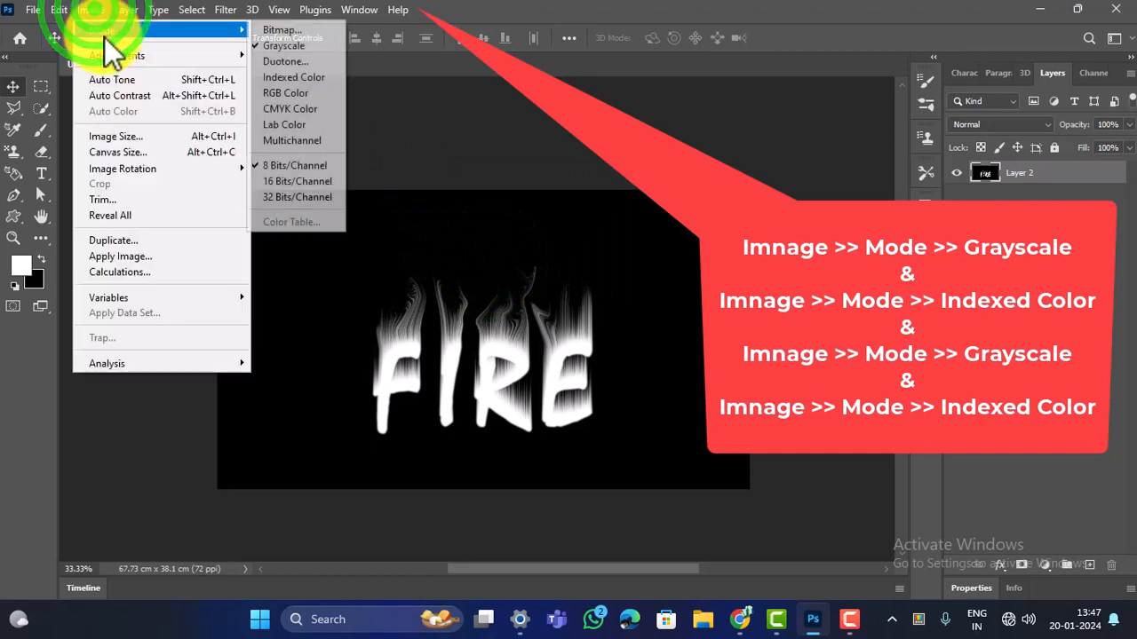
{"action": "left_click", "coordinate": [300, 81]}
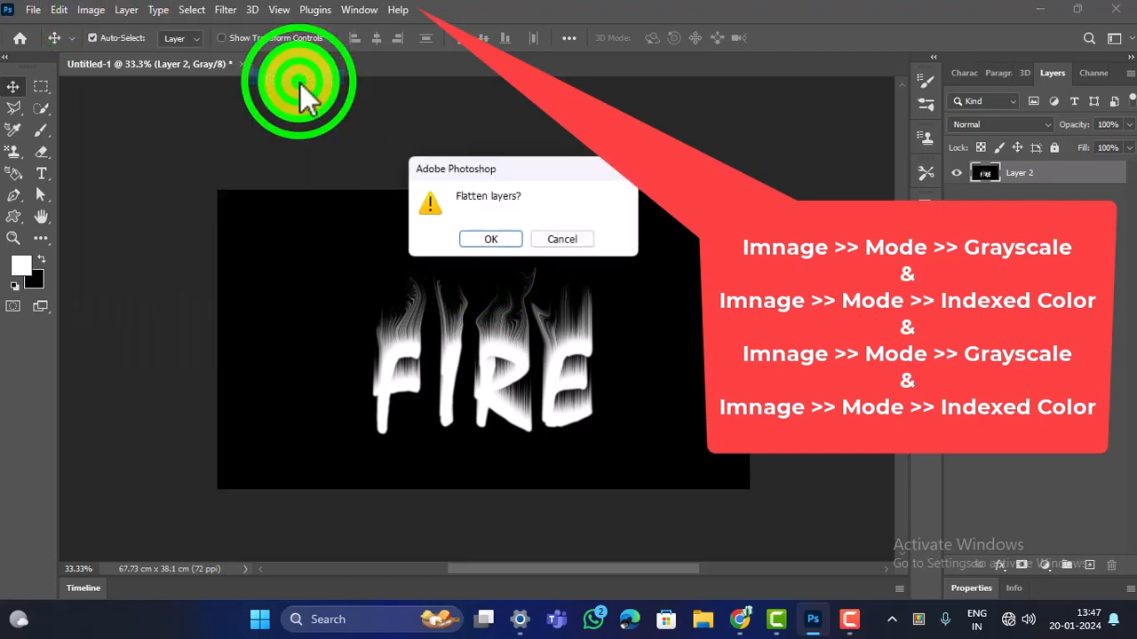
{"action": "left_click", "coordinate": [506, 236]}
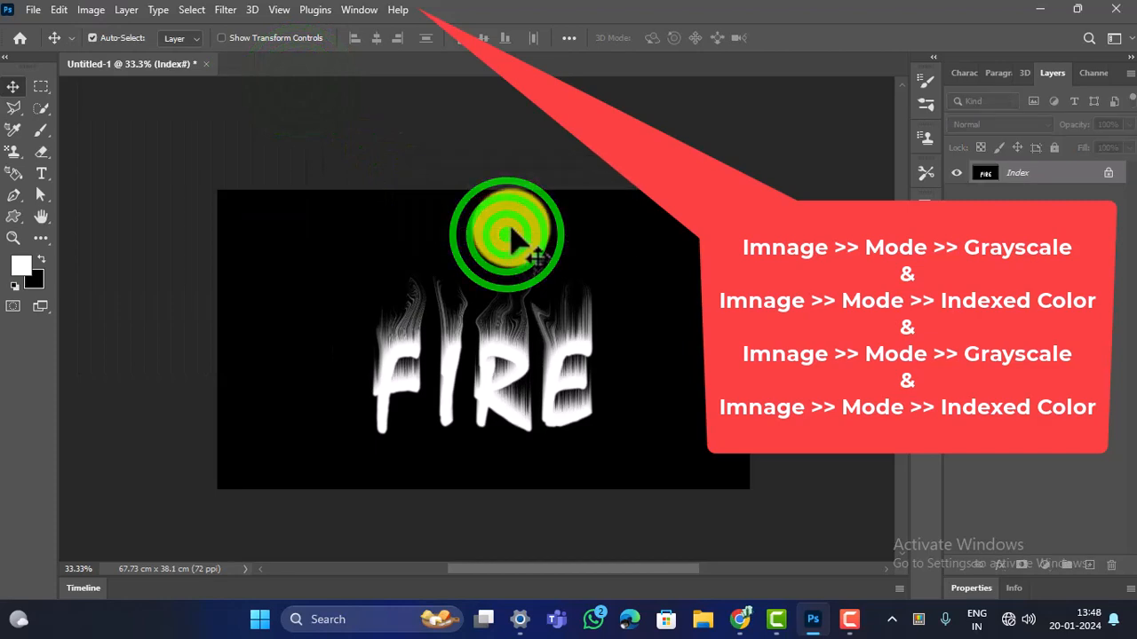
Switch the indexed image back to Grayscale mode, discarding its color information
{"action": "left_click", "coordinate": [91, 10]}
{"action": "mouse_move", "coordinate": [234, 31]}
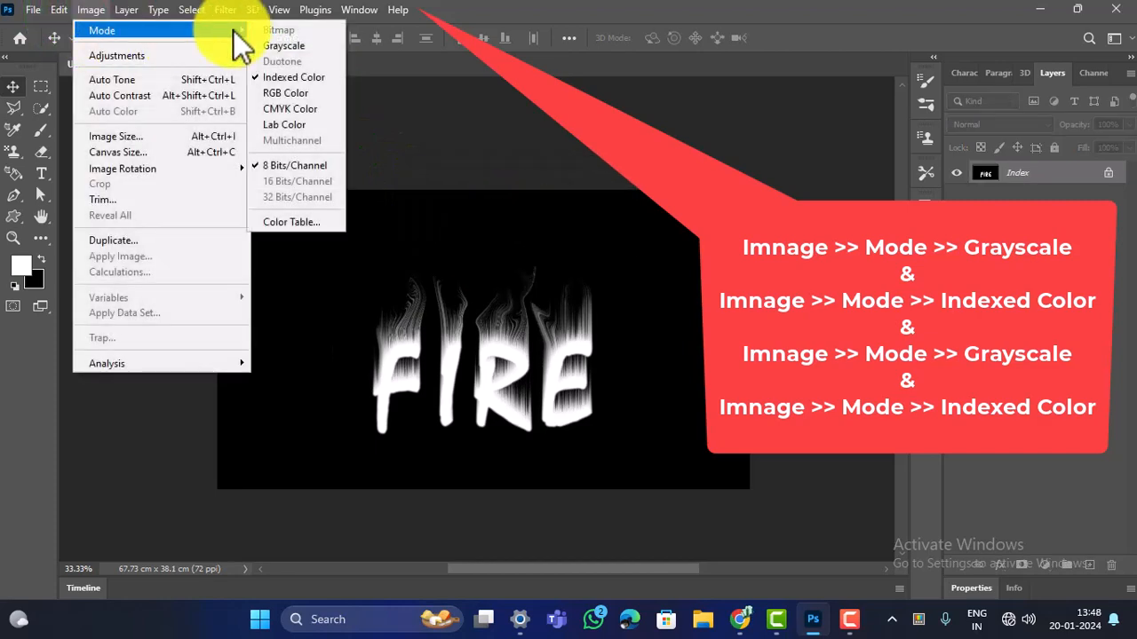
{"action": "left_click", "coordinate": [289, 44]}
{"action": "left_click", "coordinate": [504, 237]}
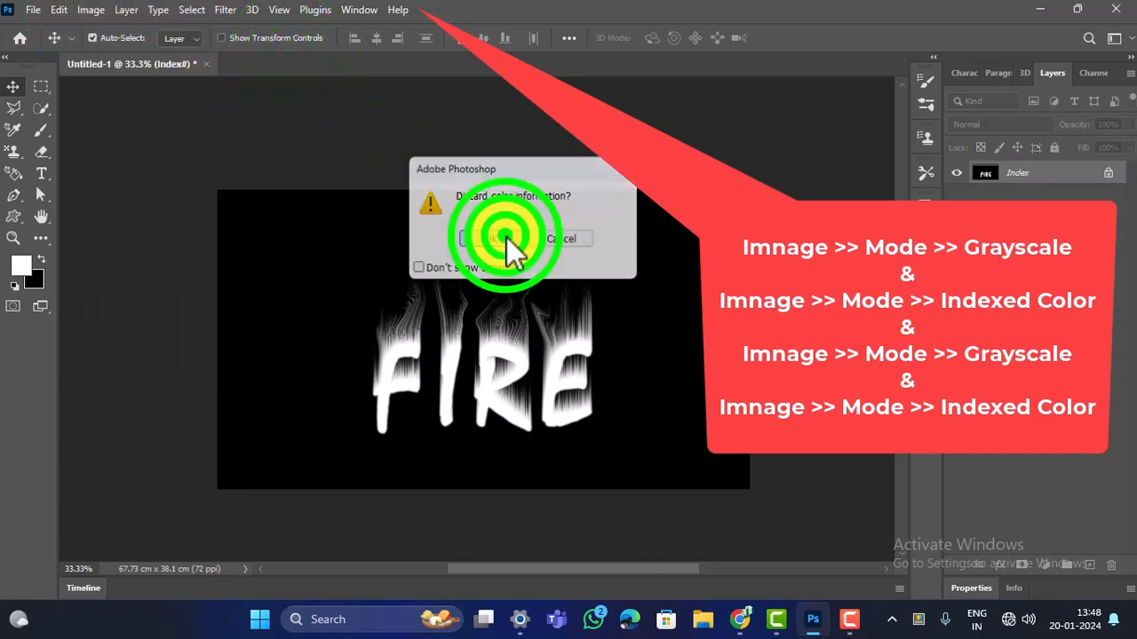
Convert the flattened image to Indexed Color mode a second time
{"action": "left_click", "coordinate": [59, 11]}
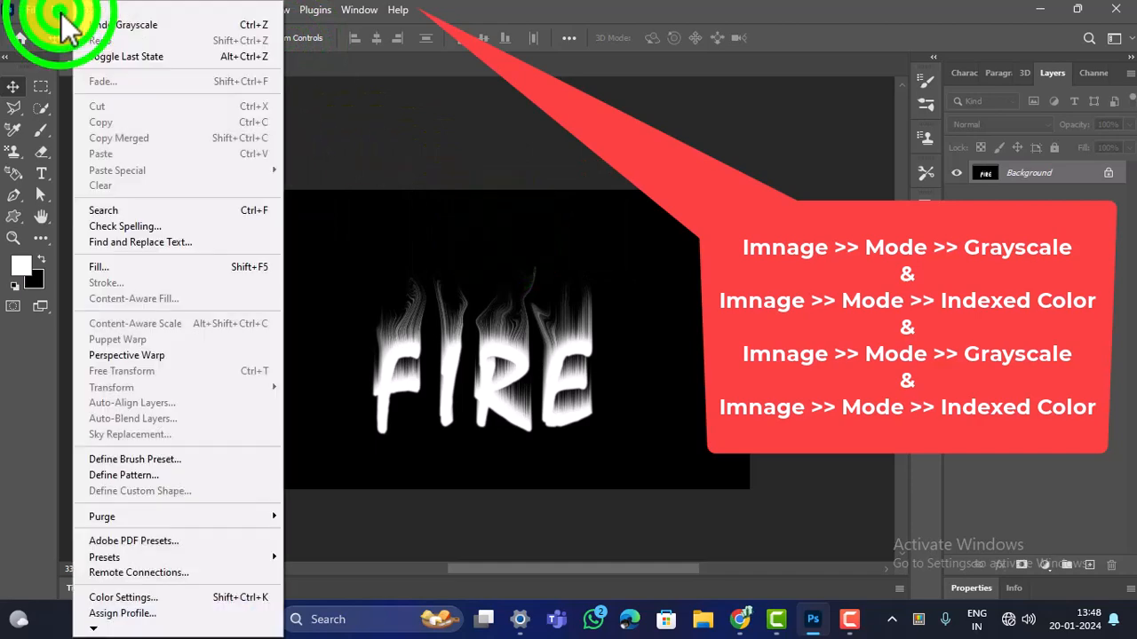
{"action": "left_click", "coordinate": [60, 11]}
{"action": "left_click", "coordinate": [90, 10]}
{"action": "mouse_move", "coordinate": [160, 30]}
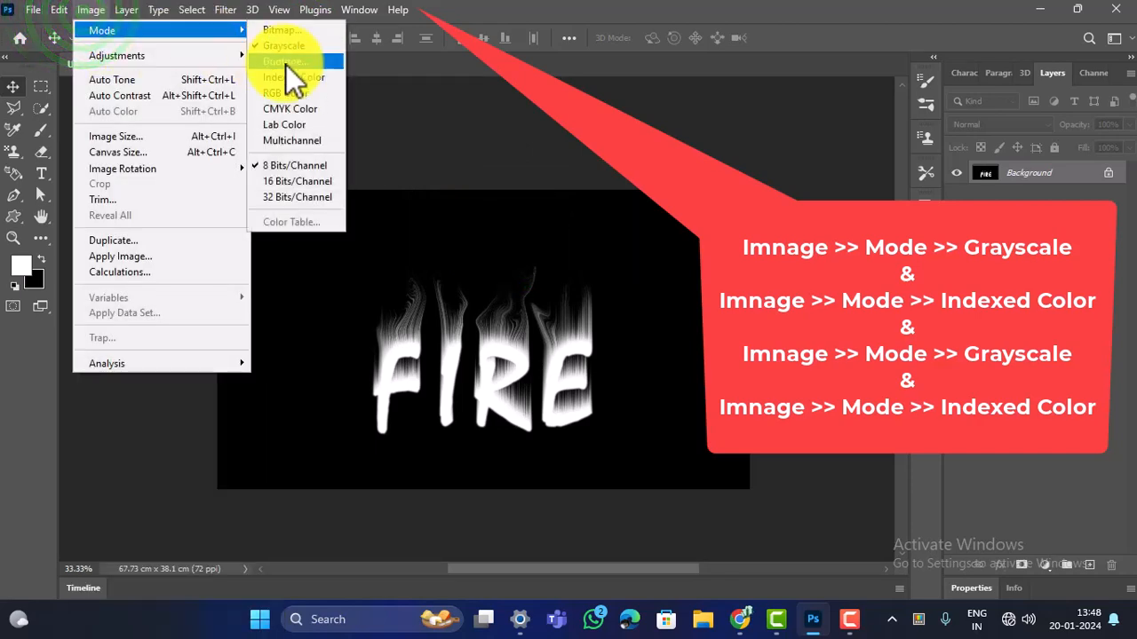
{"action": "left_click", "coordinate": [302, 78]}
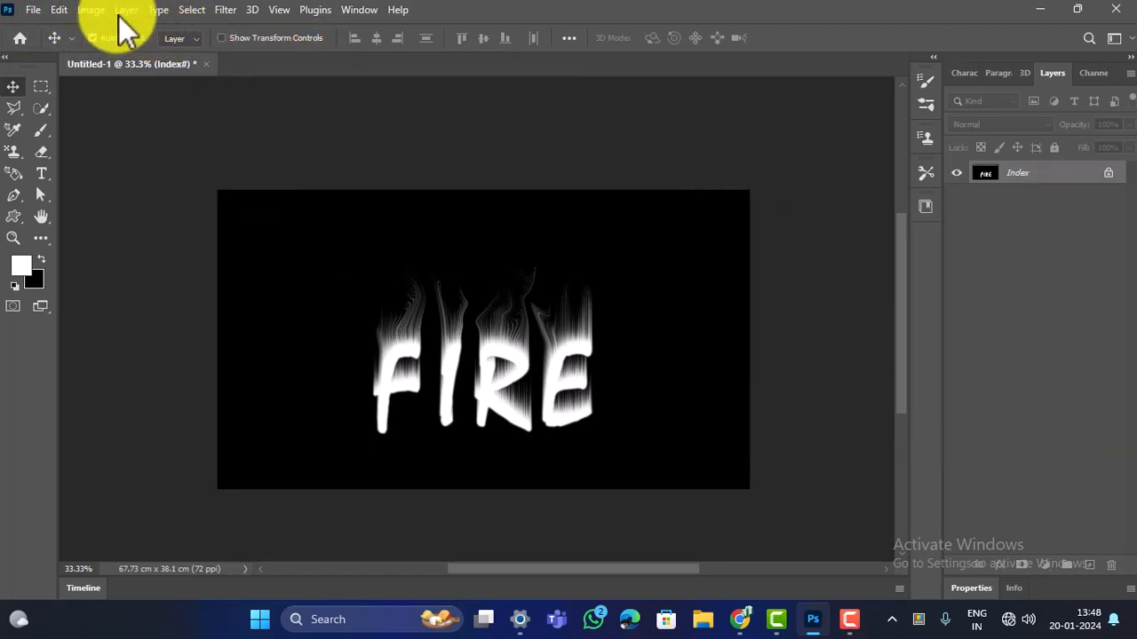
Apply the Black Body color table to the indexed image to give the FIRE text flame colors
{"action": "left_click", "coordinate": [90, 10]}
{"action": "mouse_move", "coordinate": [104, 31]}
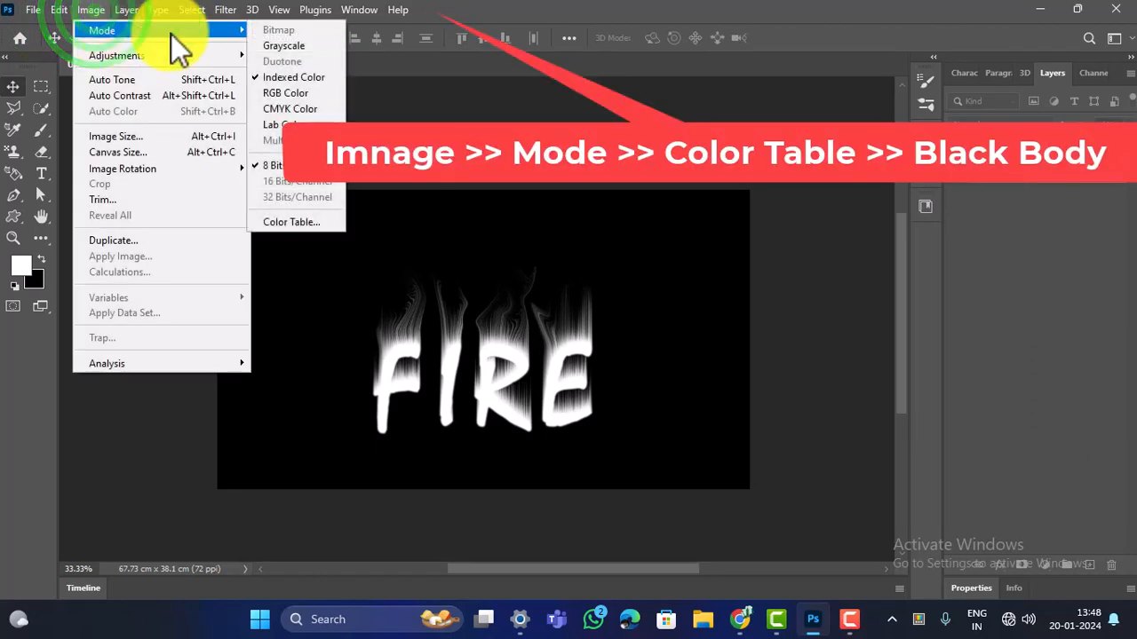
{"action": "left_click", "coordinate": [297, 223]}
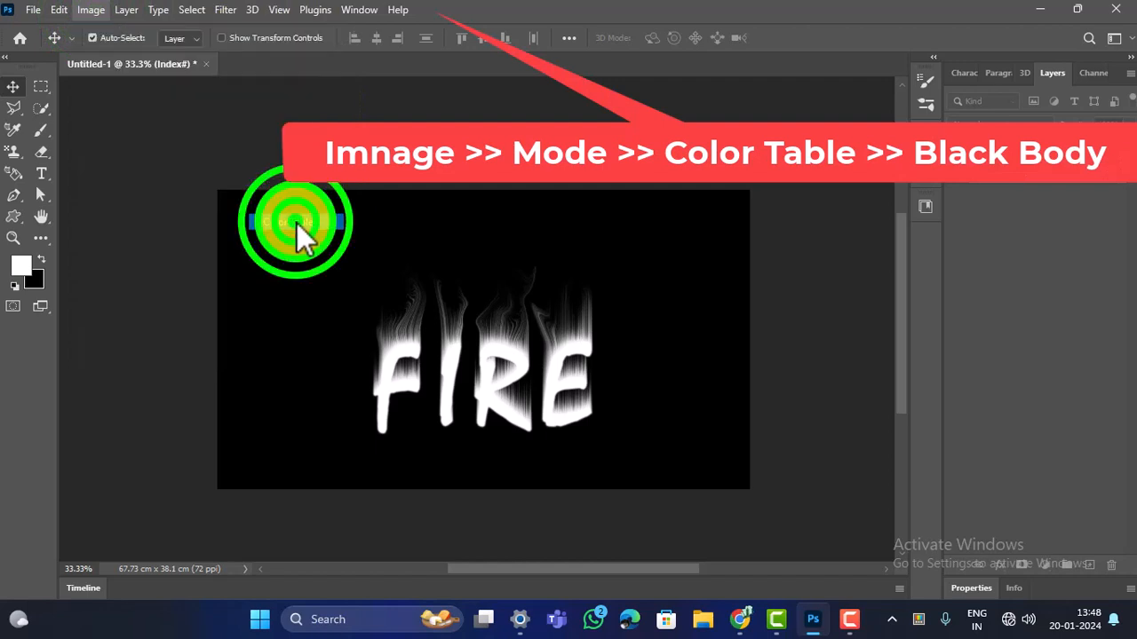
{"action": "left_click", "coordinate": [513, 122]}
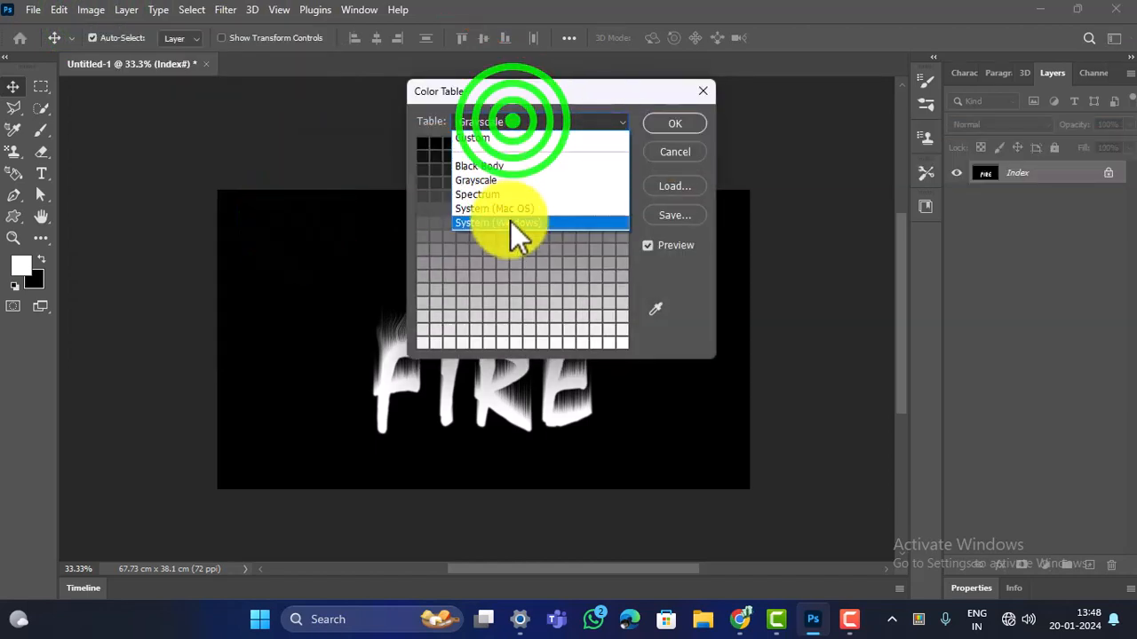
{"action": "left_click", "coordinate": [530, 164]}
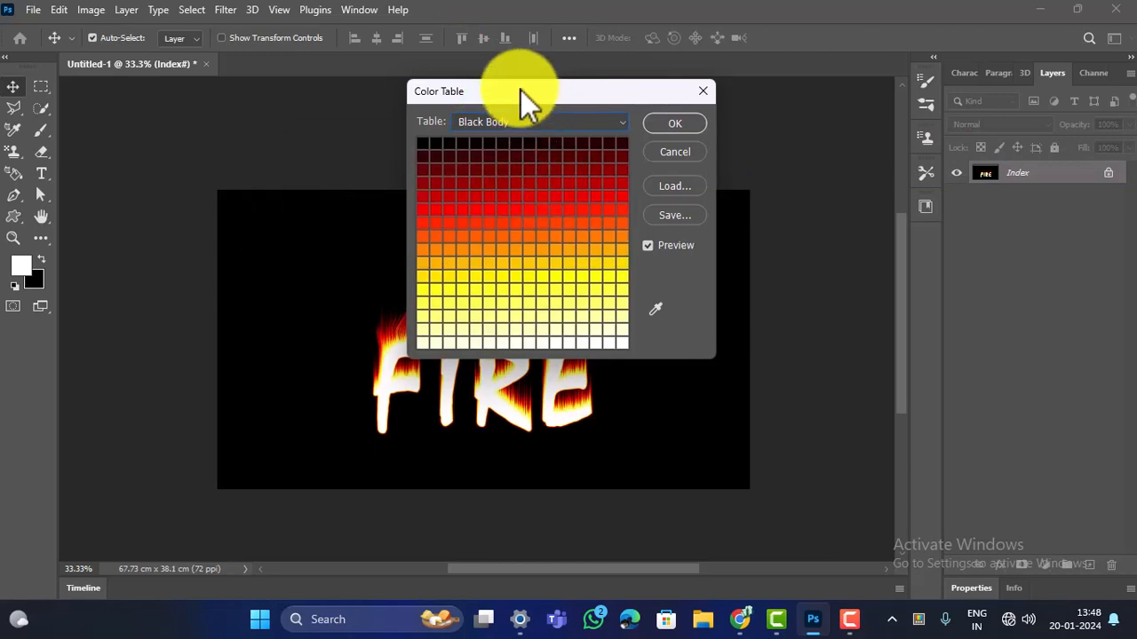
{"action": "left_click_drag", "start_coordinate": [521, 89], "coordinate": [764, 80]}
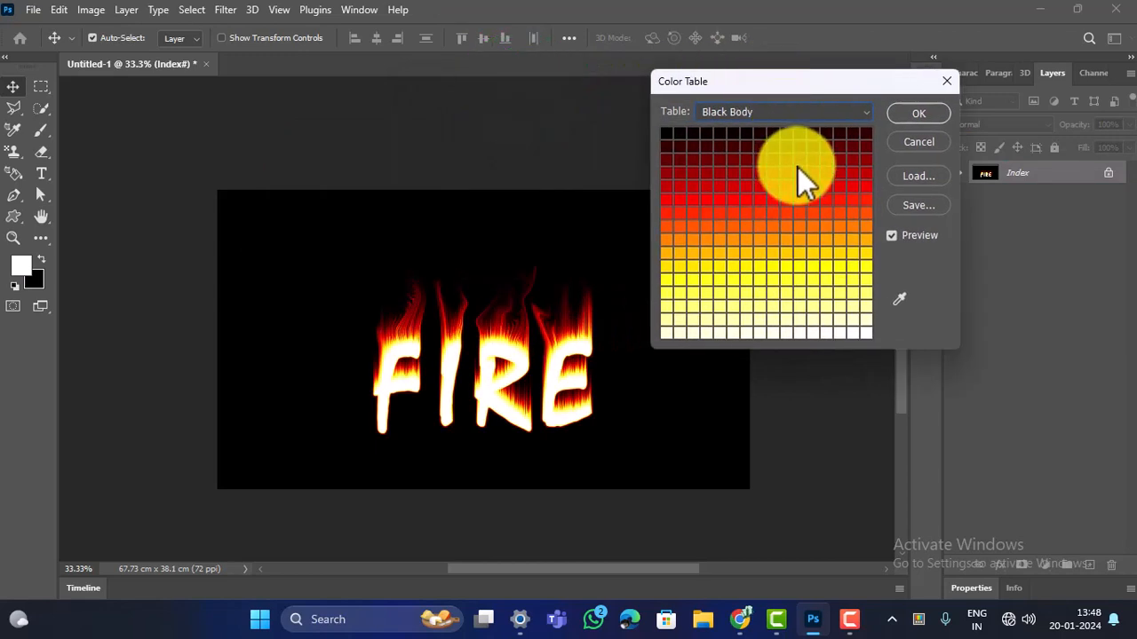
{"action": "left_click", "coordinate": [915, 113]}
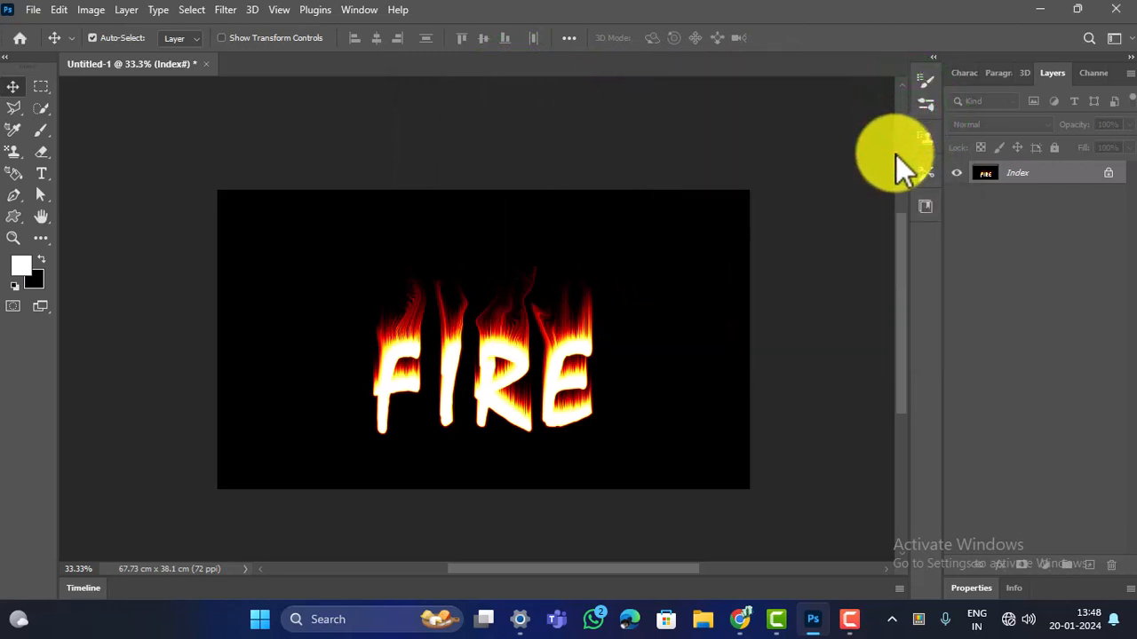